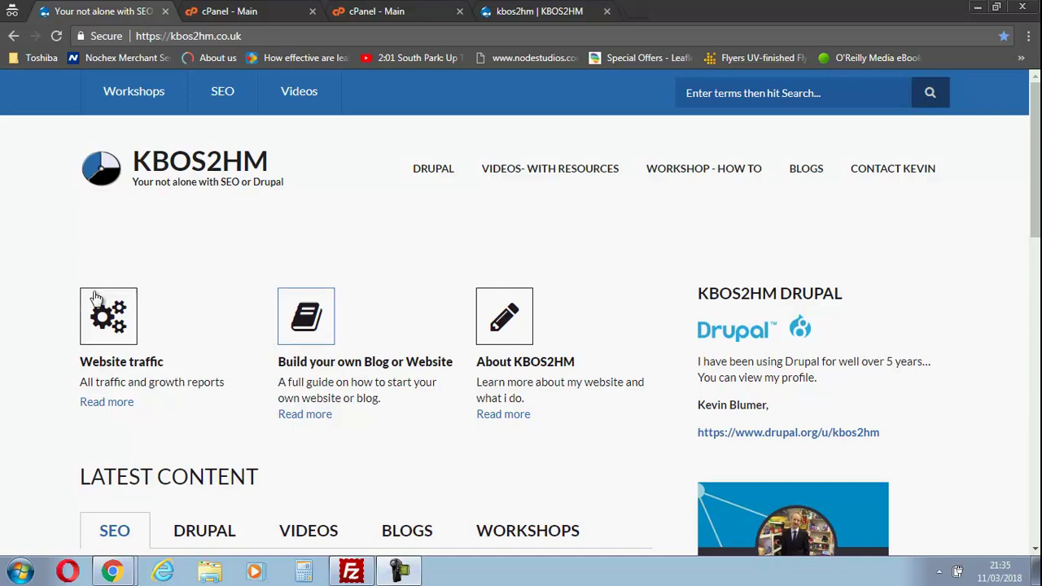
{"action": "left_click", "coordinate": [401, 10]}
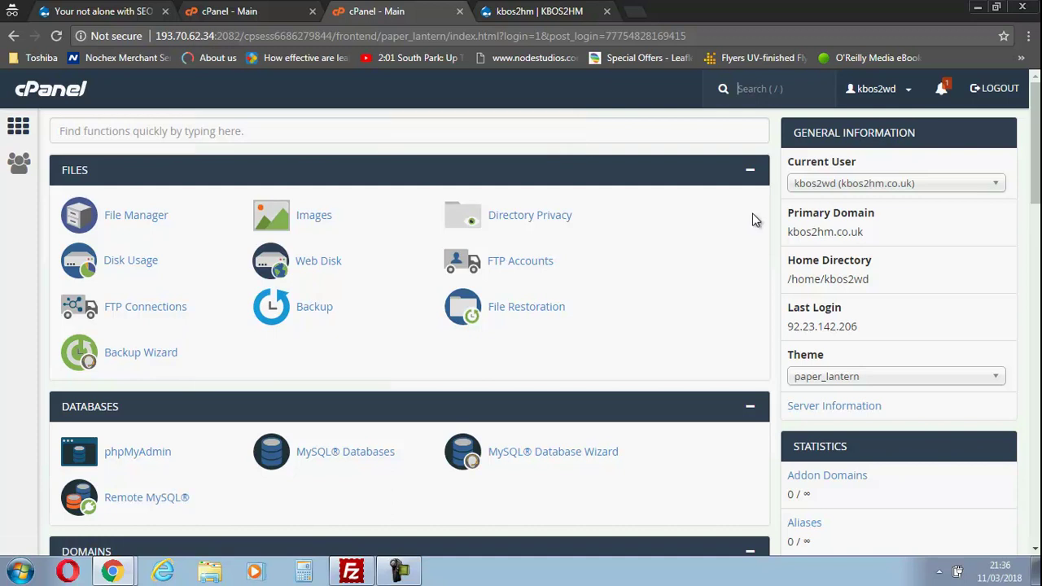
{"action": "scroll", "coordinate": [752, 219], "scroll_direction": "down", "scroll_amount": 2}
{"action": "scroll", "coordinate": [752, 218], "scroll_direction": "up", "scroll_amount": 2}
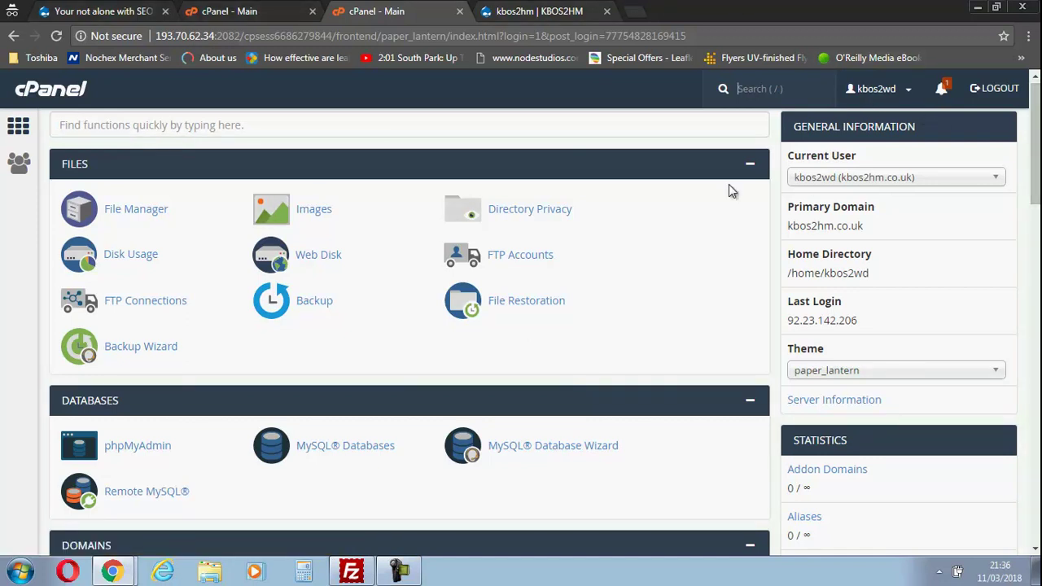
- In the Drupal site's administration, put the site into maintenance mode with the existing message and save the configuration
{"action": "left_click", "coordinate": [533, 11]}
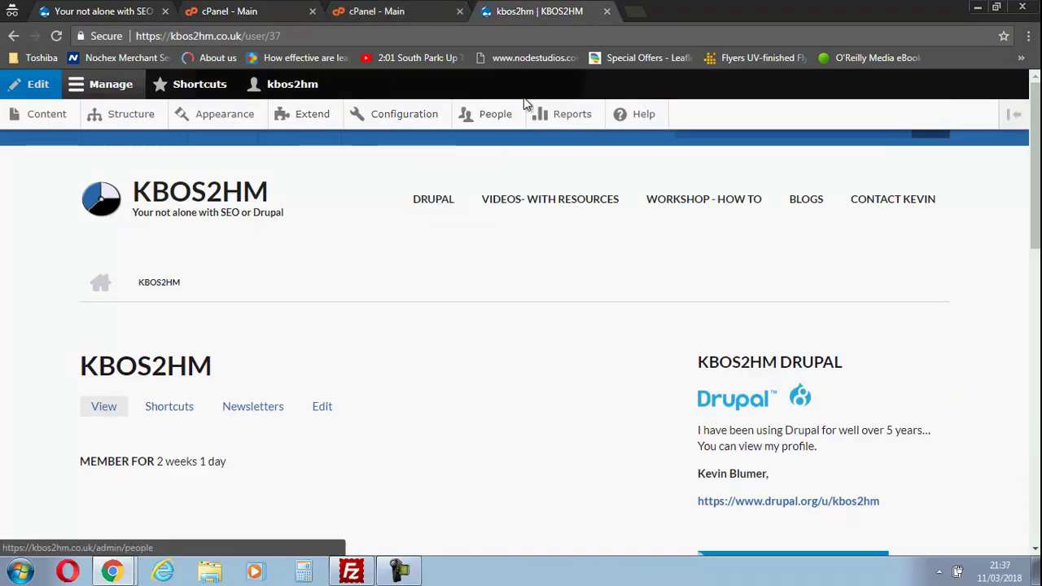
{"action": "left_click", "coordinate": [414, 121]}
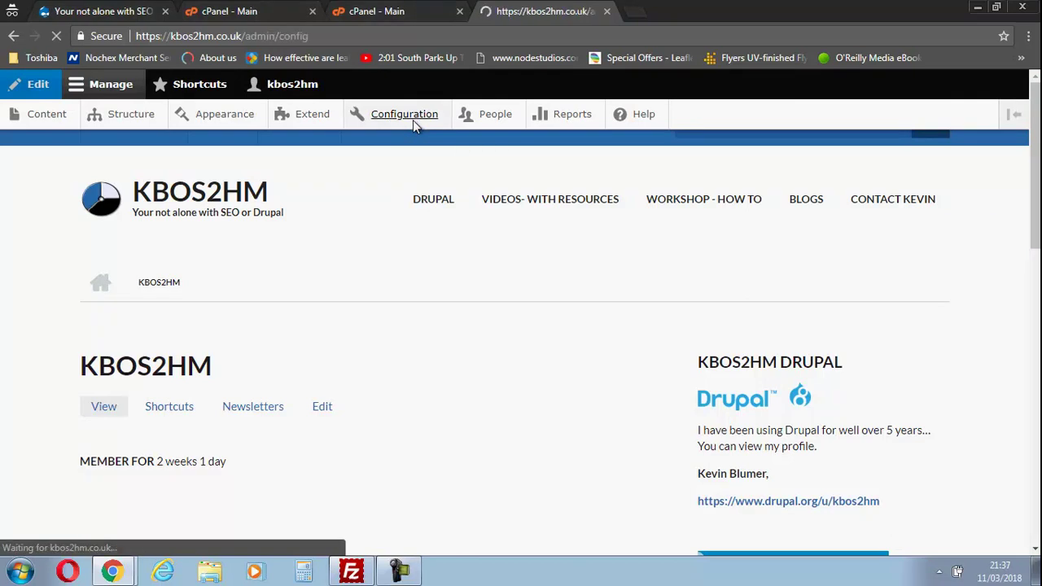
{"action": "scroll", "coordinate": [995, 225], "scroll_direction": "down", "scroll_amount": 7}
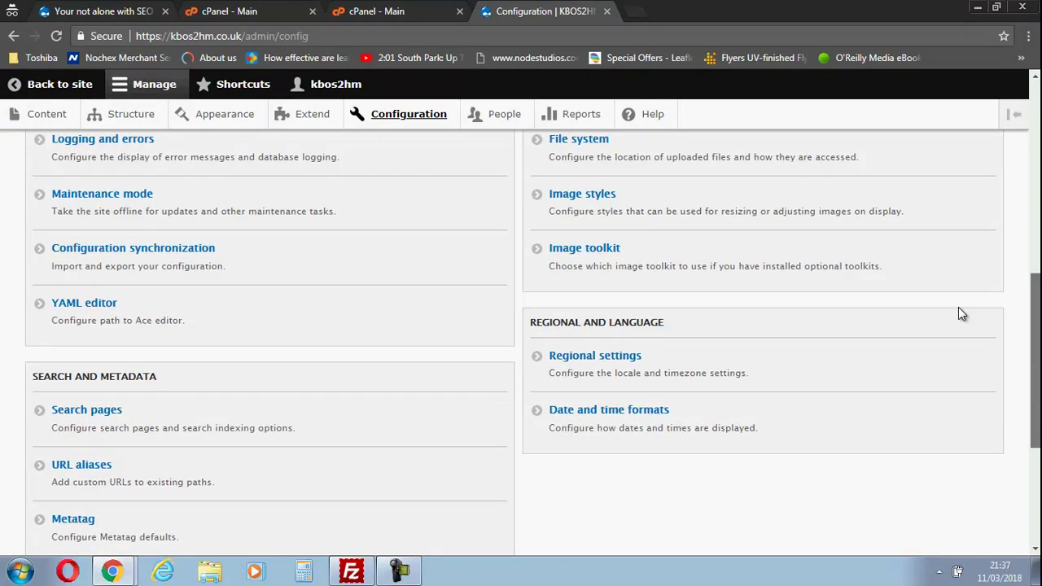
{"action": "scroll", "coordinate": [945, 350], "scroll_direction": "up", "scroll_amount": 6}
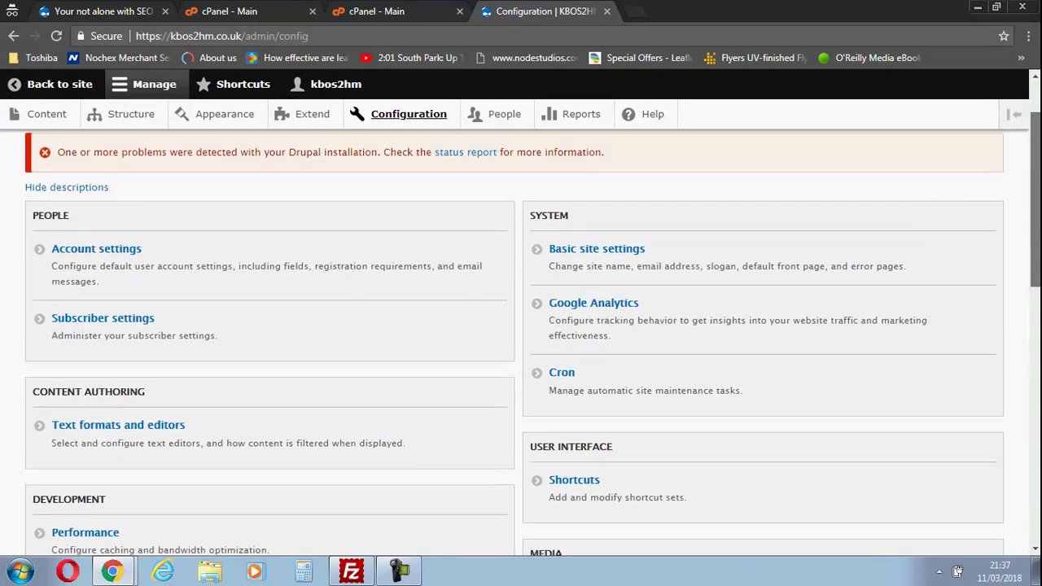
{"action": "scroll", "coordinate": [1035, 165], "scroll_direction": "down", "scroll_amount": 1}
{"action": "left_click_drag", "start_coordinate": [1036, 166], "coordinate": [995, 302]}
{"action": "left_click", "coordinate": [86, 234]}
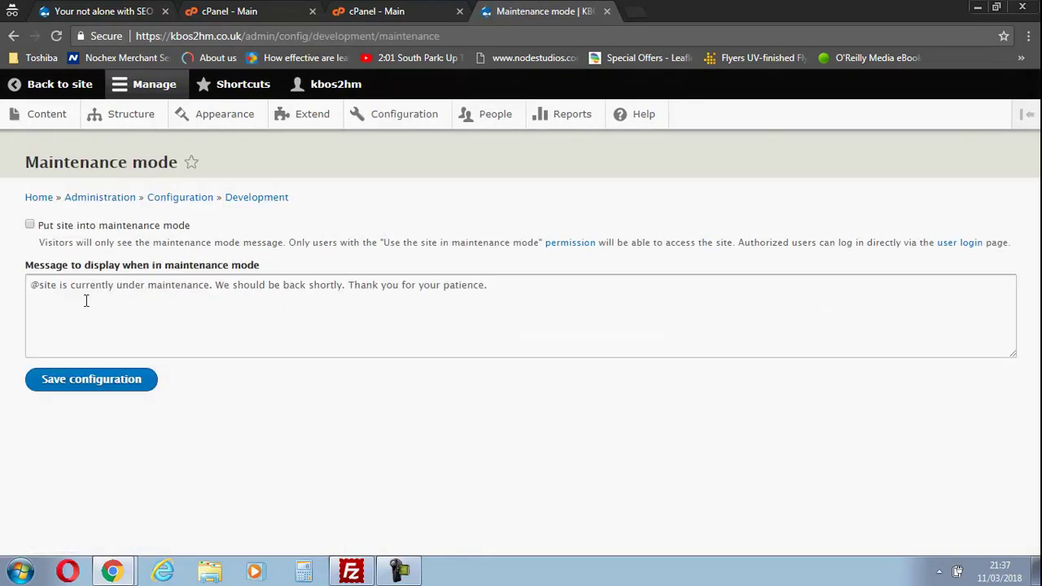
{"action": "left_click", "coordinate": [100, 228]}
{"action": "left_click", "coordinate": [128, 384]}
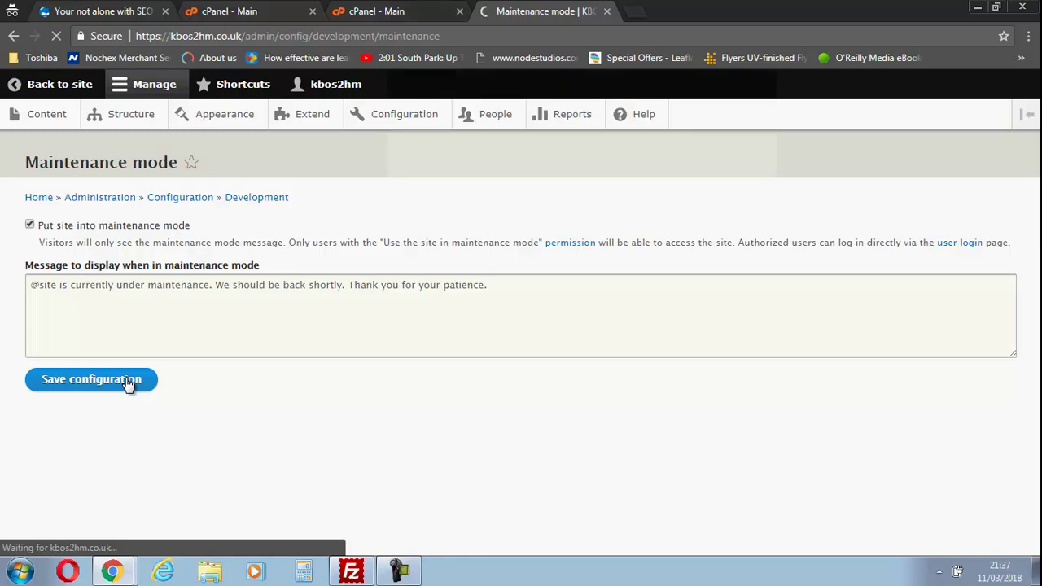
- View the site's home page and look through the sections of the Drupal Configuration page
{"action": "left_click", "coordinate": [44, 198]}
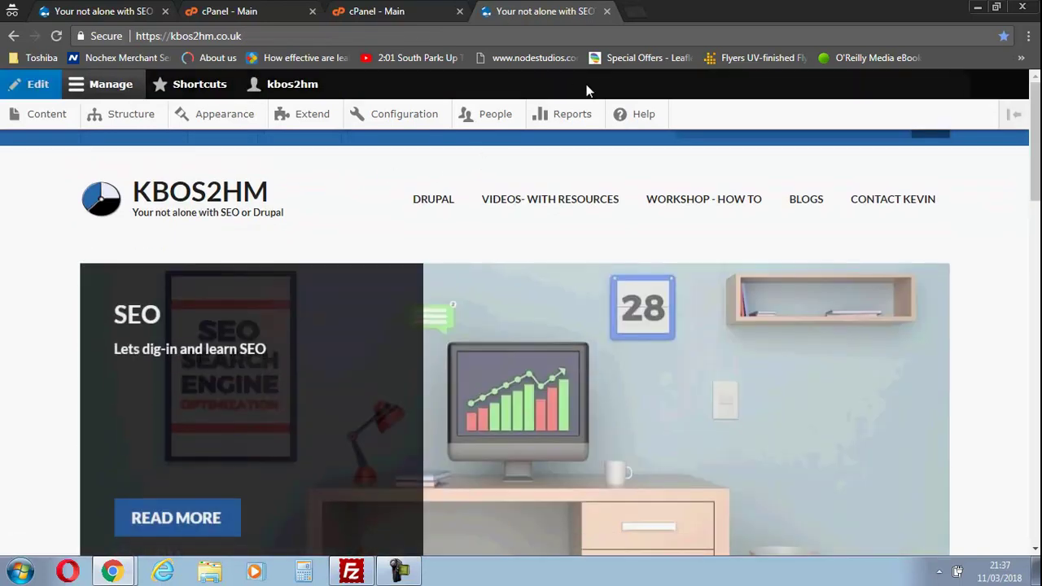
{"action": "left_click", "coordinate": [418, 116]}
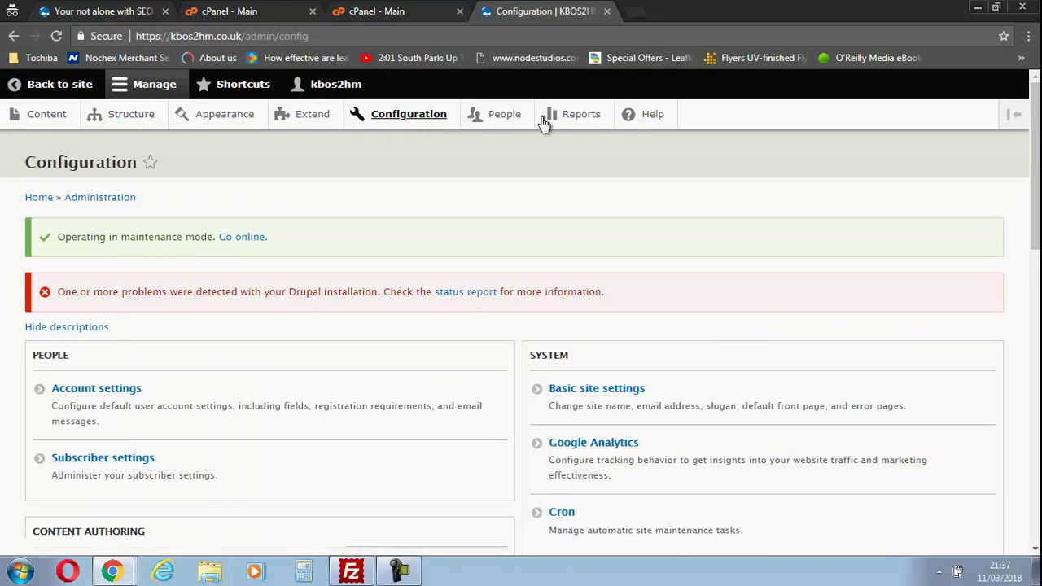
{"action": "scroll", "coordinate": [1018, 221], "scroll_direction": "down", "scroll_amount": 8}
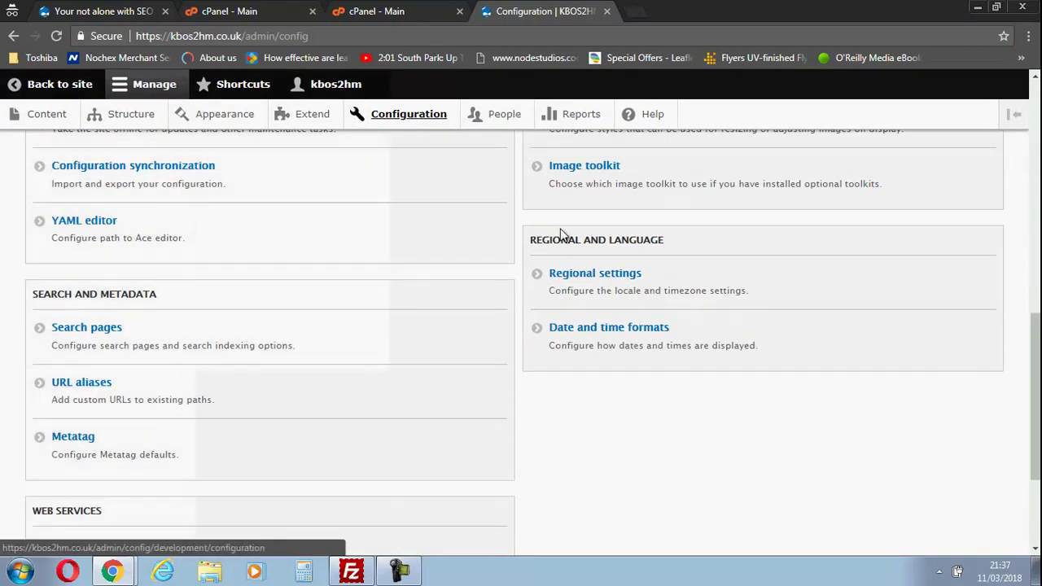
{"action": "scroll", "coordinate": [1034, 391], "scroll_direction": "up", "scroll_amount": 10}
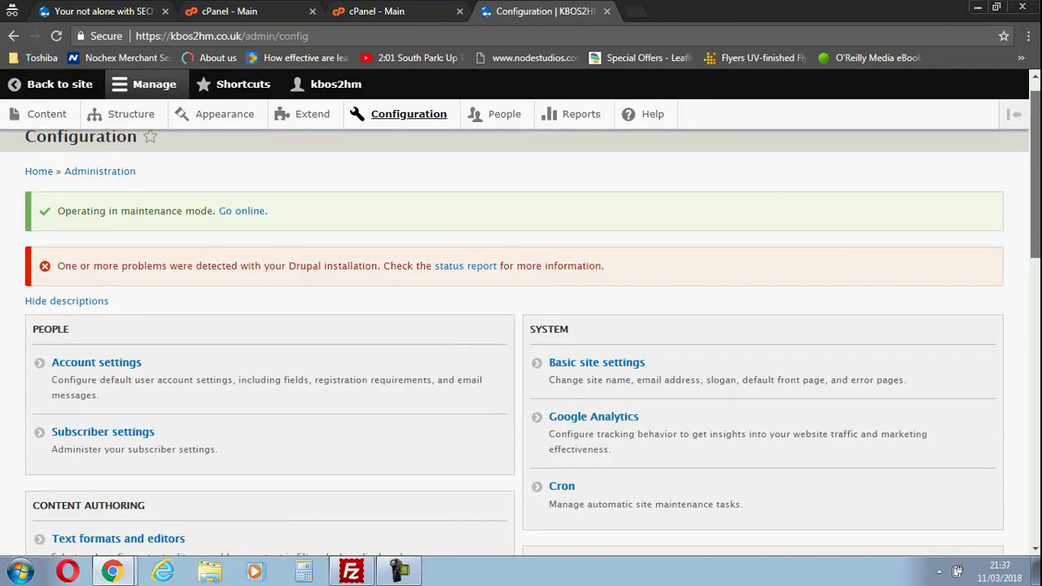
{"action": "scroll", "coordinate": [992, 241], "scroll_direction": "down", "scroll_amount": 4}
{"action": "scroll", "coordinate": [992, 242], "scroll_direction": "up", "scroll_amount": 1}
{"action": "scroll", "coordinate": [992, 242], "scroll_direction": "down", "scroll_amount": 5}
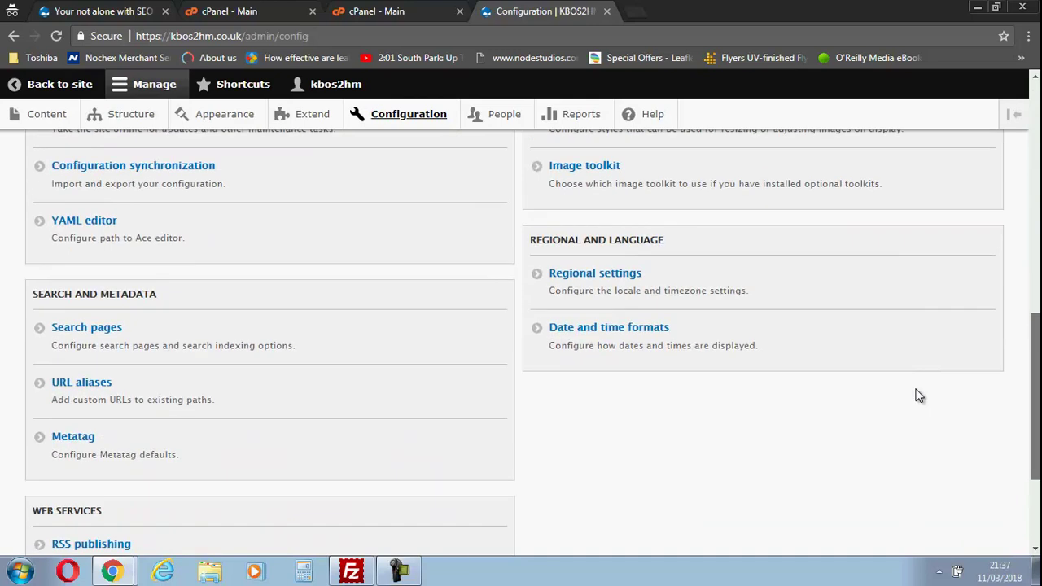
{"action": "scroll", "coordinate": [903, 426], "scroll_direction": "up", "scroll_amount": 8}
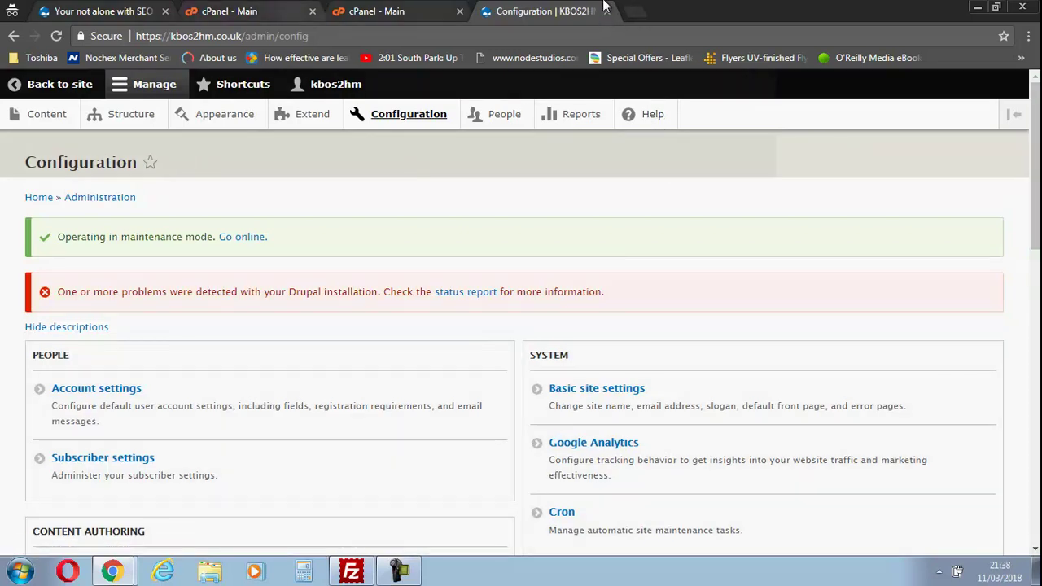
- Switch to cPanel and open the public_html folder in File Manager
{"action": "left_click", "coordinate": [381, 7]}
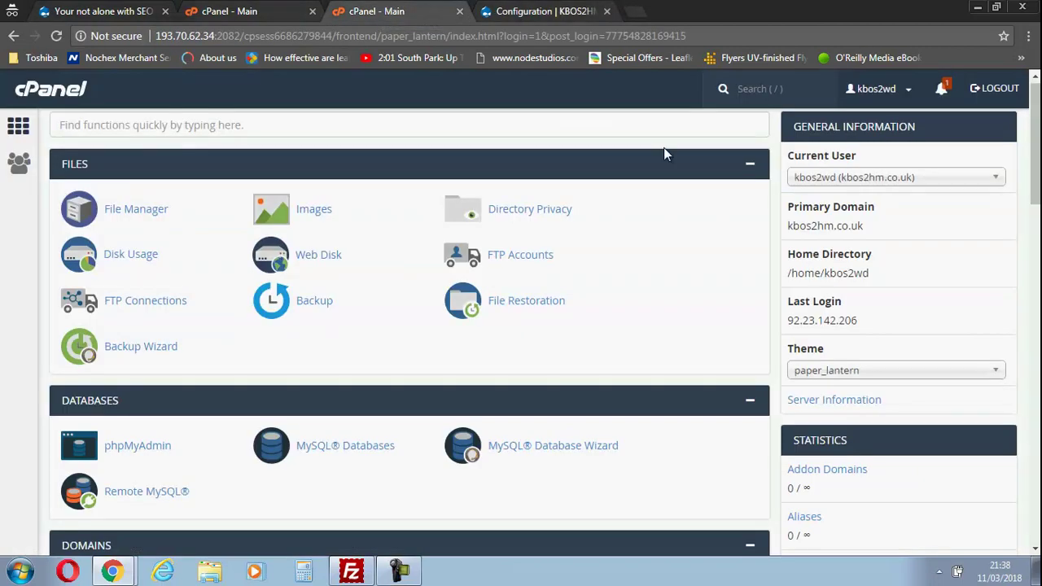
{"action": "scroll", "coordinate": [1030, 188], "scroll_direction": "down", "scroll_amount": 2}
{"action": "scroll", "coordinate": [1030, 187], "scroll_direction": "up", "scroll_amount": 3}
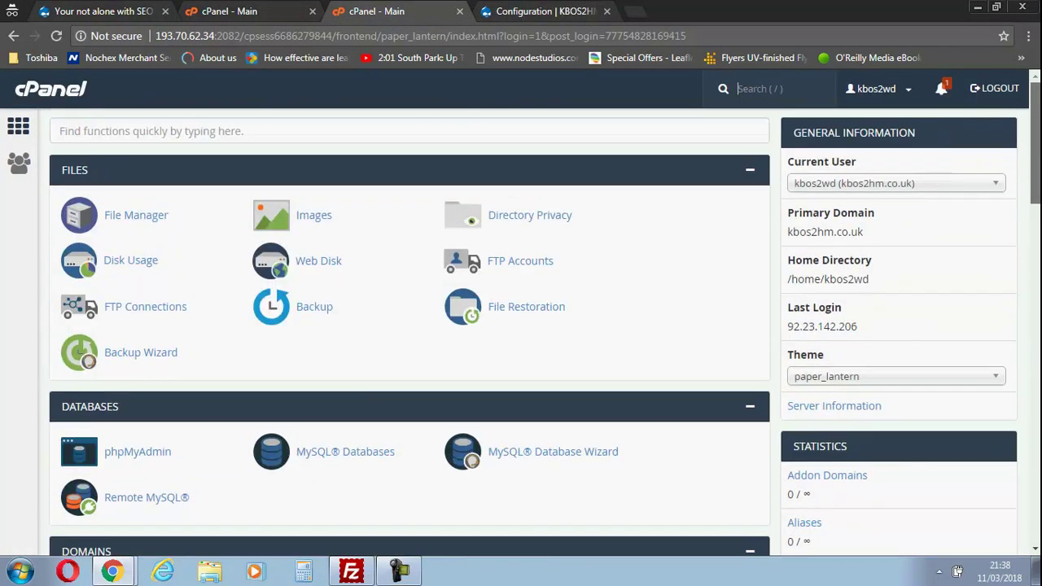
{"action": "scroll", "coordinate": [1030, 168], "scroll_direction": "down", "scroll_amount": 1}
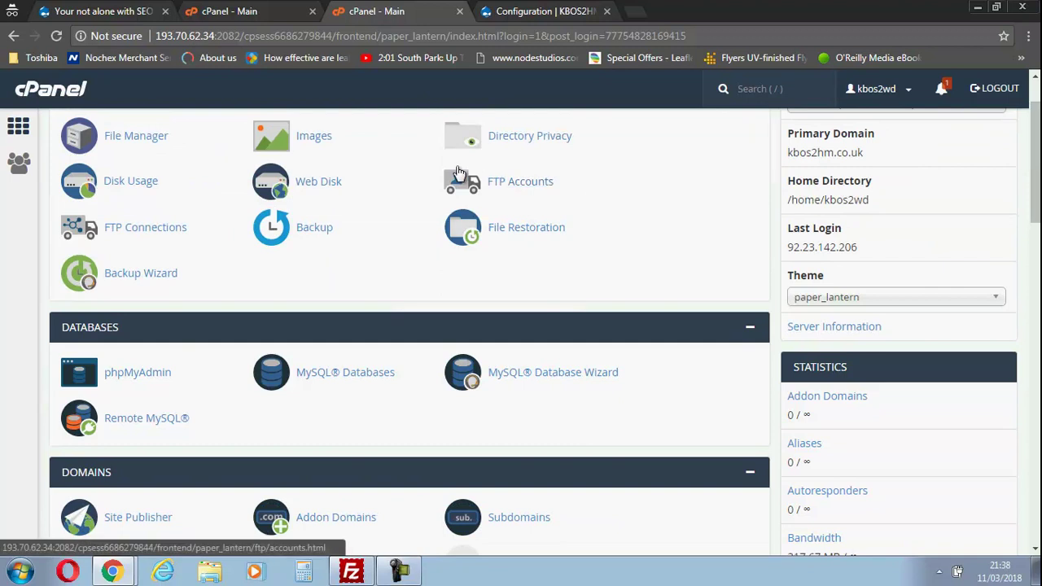
{"action": "left_click", "coordinate": [136, 136]}
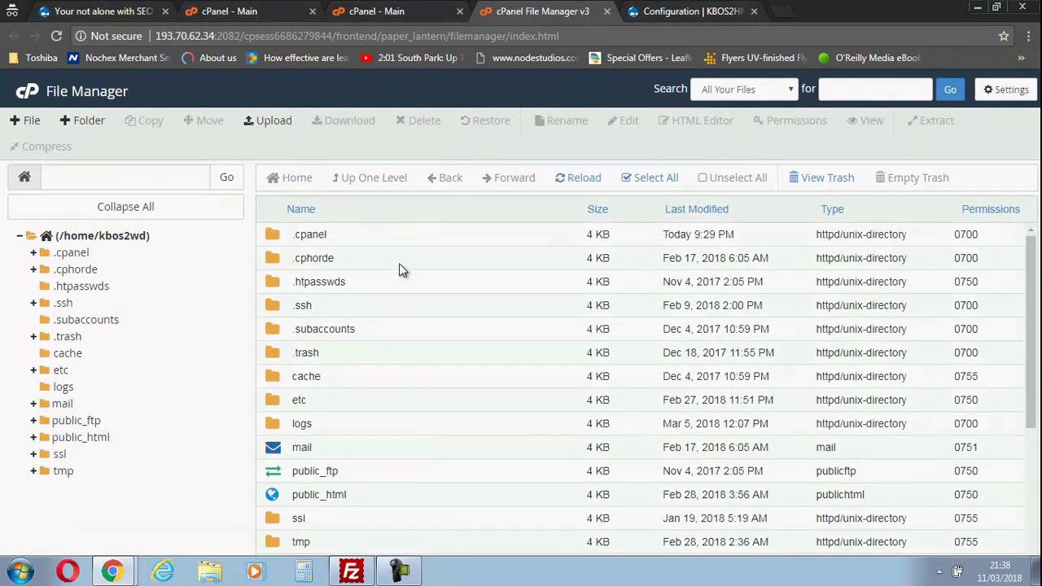
{"action": "double_click", "coordinate": [277, 499]}
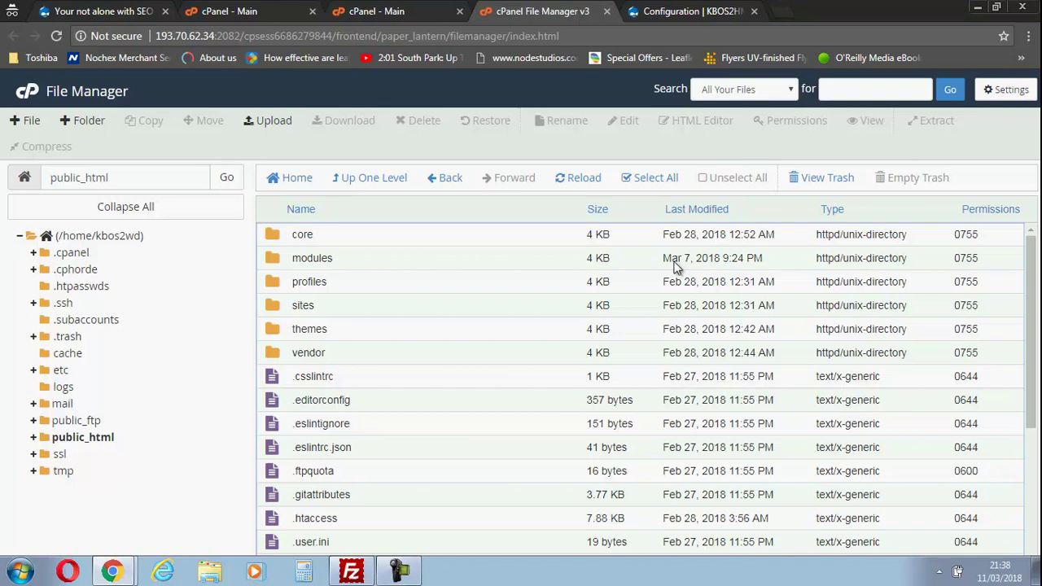
{"action": "double_click", "coordinate": [308, 352]}
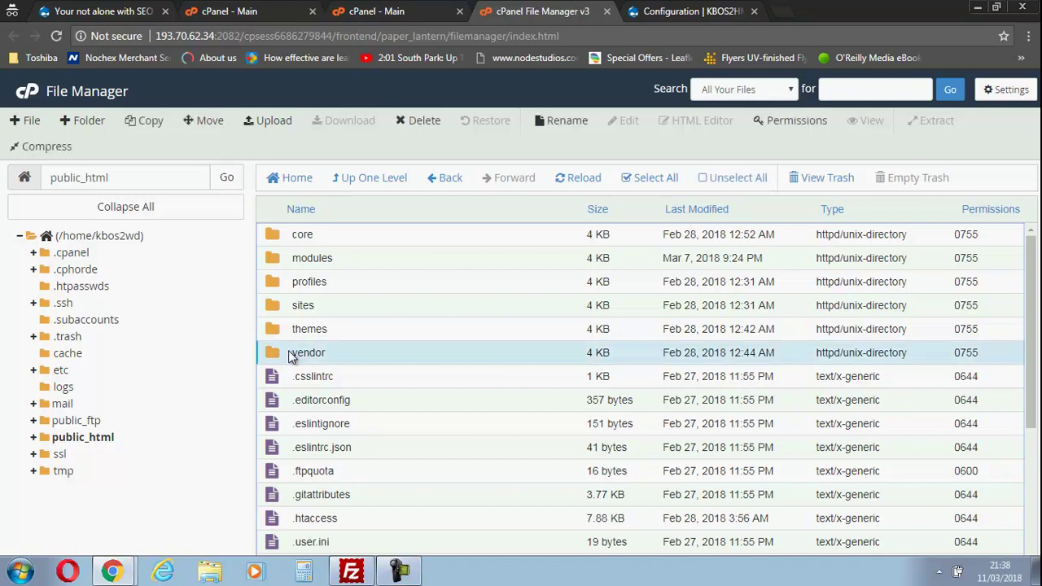
{"action": "right_click", "coordinate": [292, 357]}
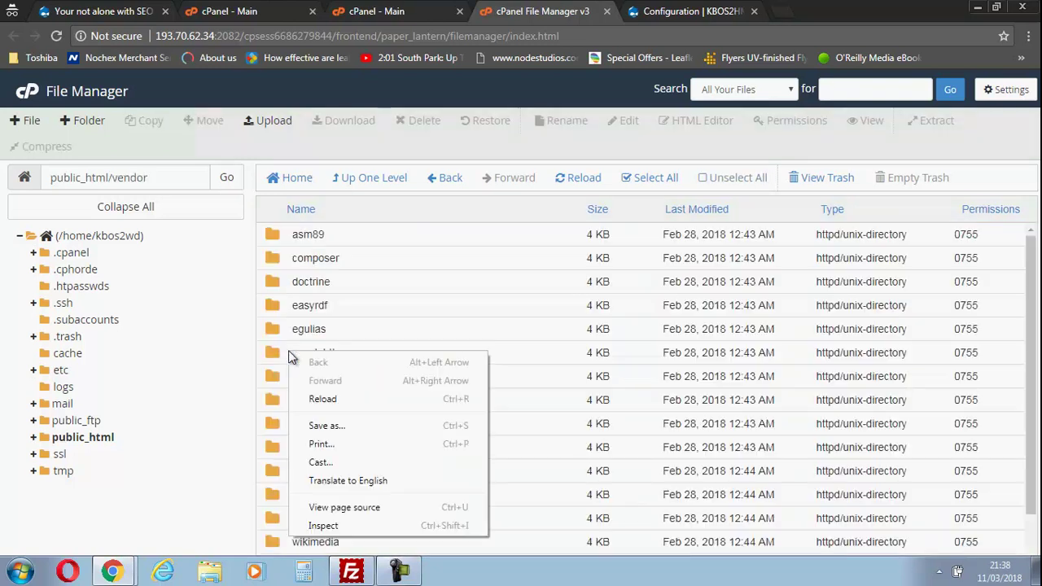
{"action": "left_click", "coordinate": [392, 175]}
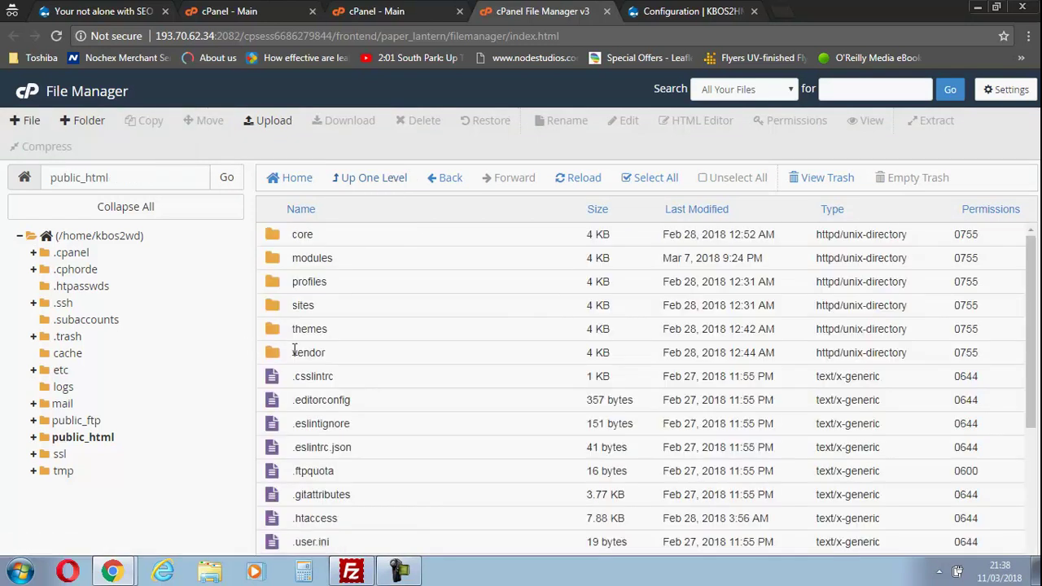
- Delete the vendor folder from public_html permanently, skipping the trash
{"action": "right_click", "coordinate": [310, 355]}
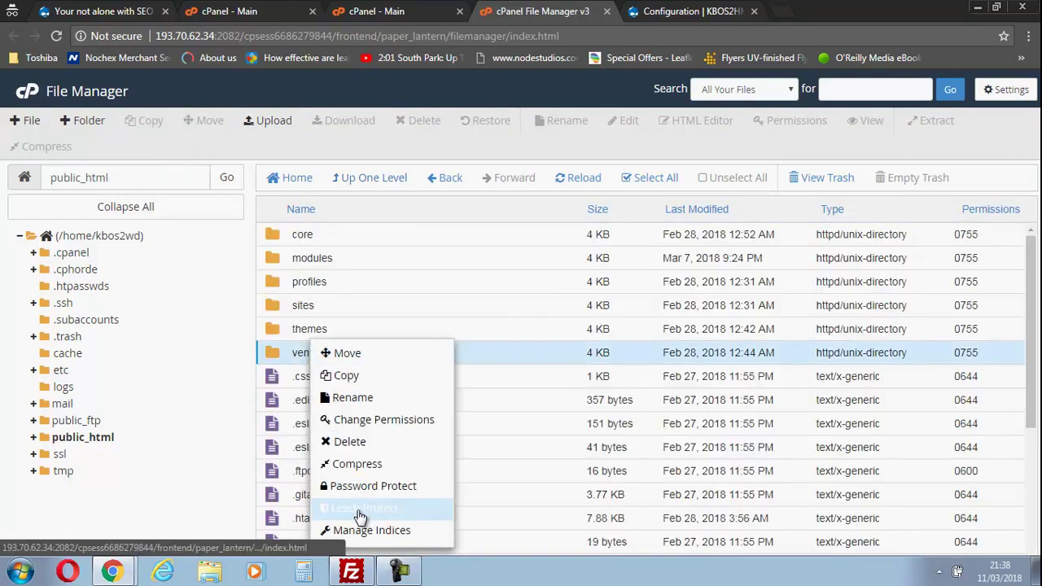
{"action": "left_click", "coordinate": [387, 443]}
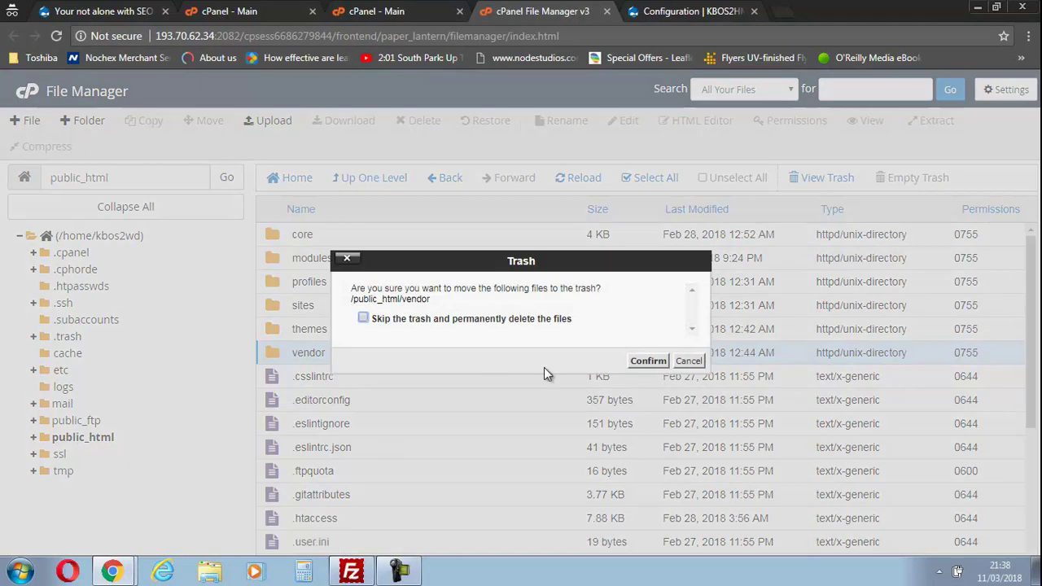
{"action": "left_click", "coordinate": [539, 320]}
{"action": "left_click", "coordinate": [648, 360]}
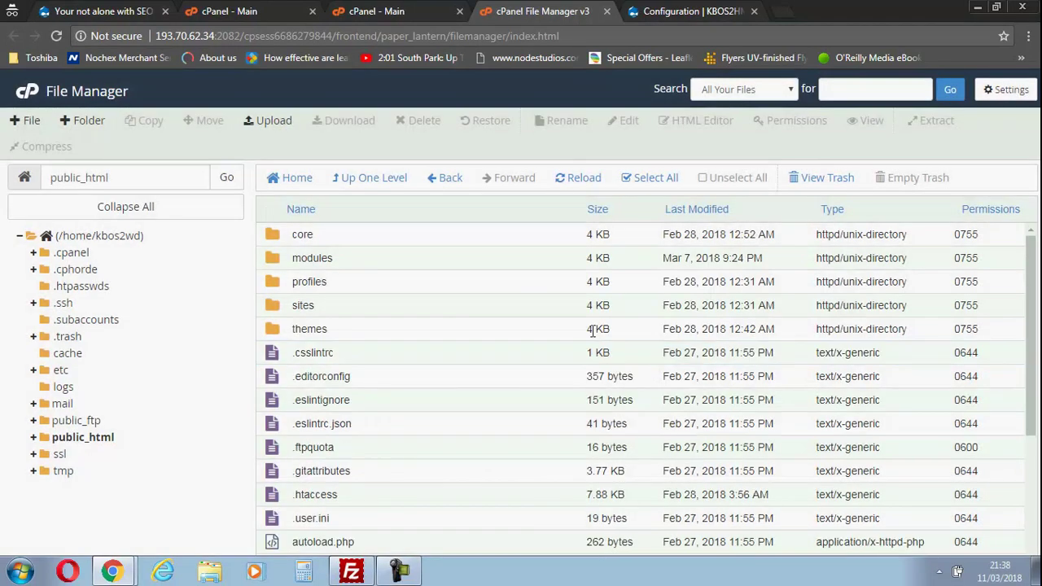
- Move the profiles folder in public_html to the trash
{"action": "left_click", "coordinate": [300, 285]}
{"action": "right_click", "coordinate": [300, 285]}
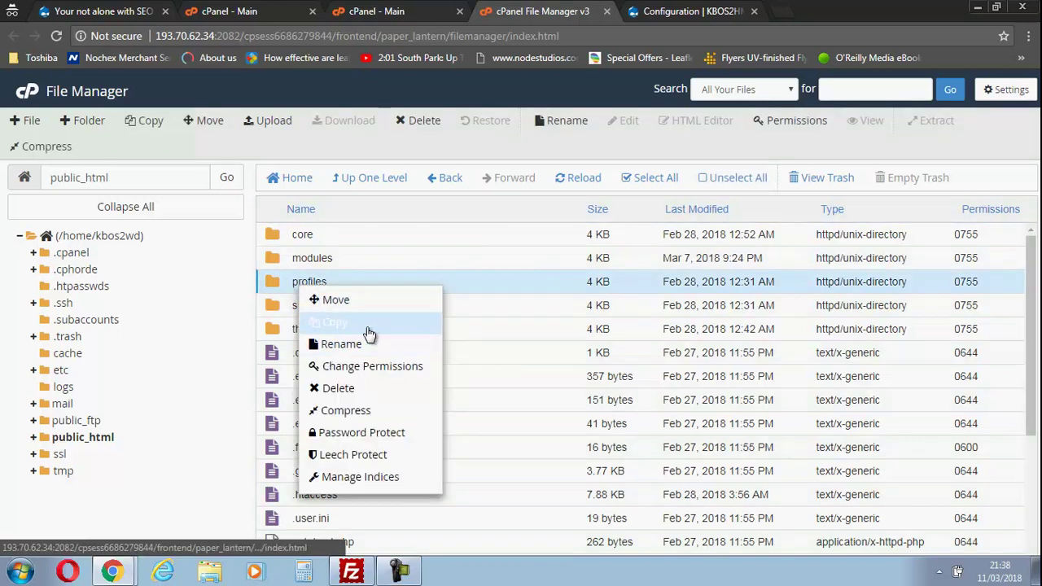
{"action": "left_click", "coordinate": [368, 392]}
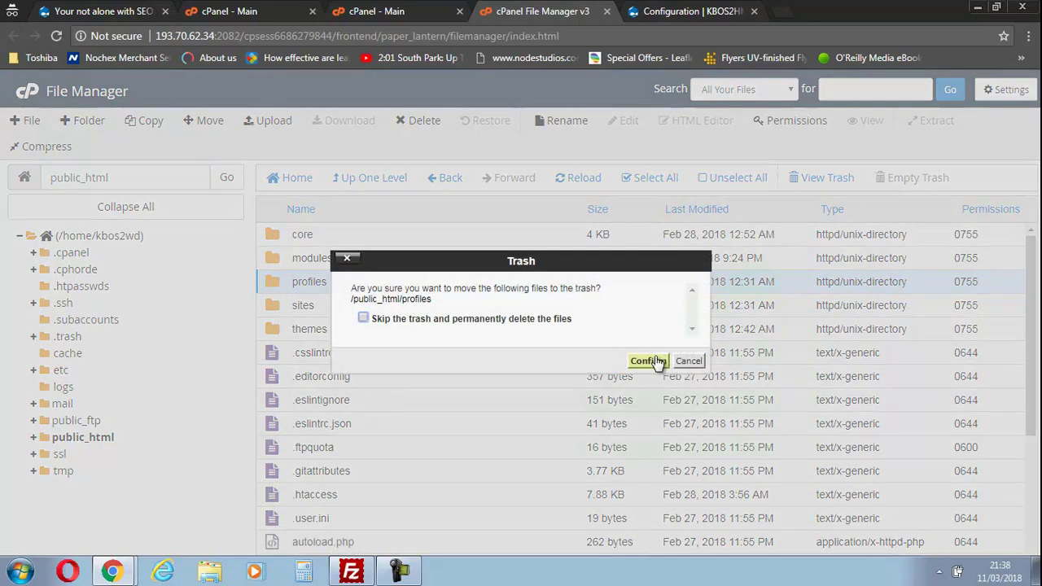
{"action": "left_click", "coordinate": [655, 359]}
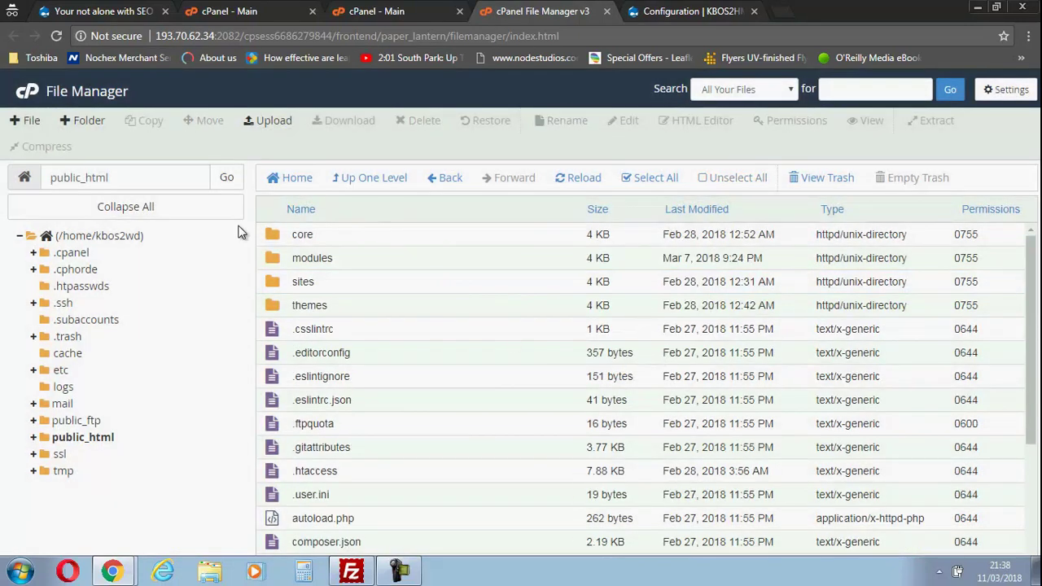
- Delete the core folder from public_html
{"action": "left_click", "coordinate": [305, 234]}
{"action": "right_click", "coordinate": [306, 234]}
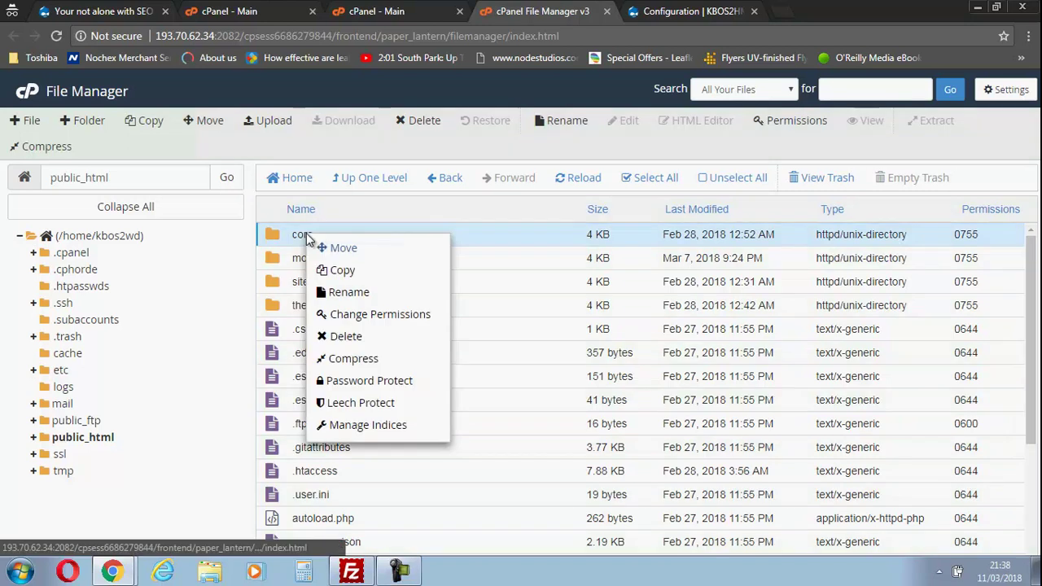
{"action": "left_click", "coordinate": [378, 336]}
{"action": "left_click", "coordinate": [644, 362]}
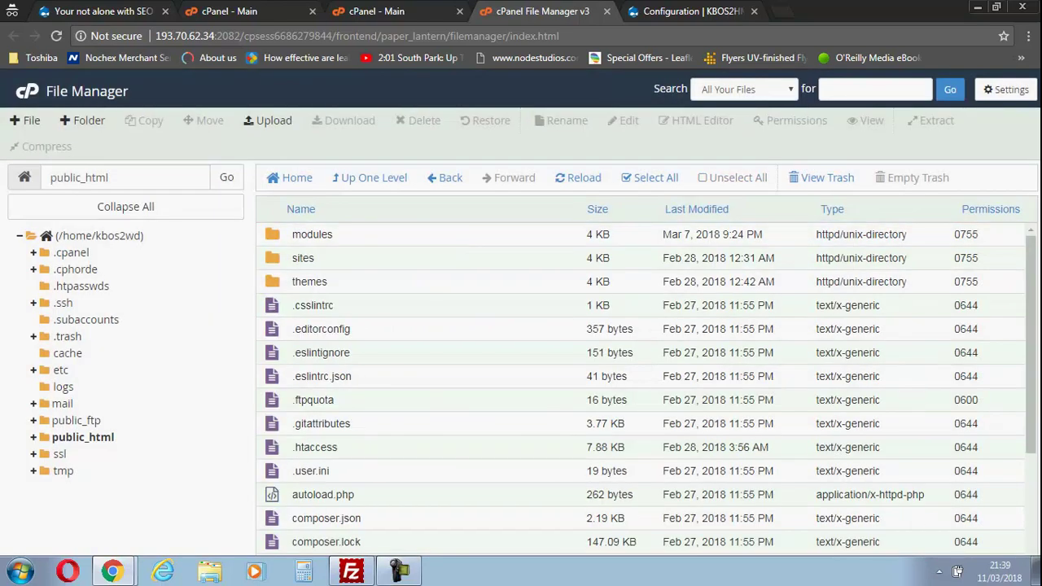
- Delete the five files .csslintrc, .editorconfig, .eslintignore, .eslintrc.json and .ftpquota from public_html
{"action": "scroll", "coordinate": [1005, 349], "scroll_direction": "down", "scroll_amount": 2}
{"action": "scroll", "coordinate": [1005, 349], "scroll_direction": "up", "scroll_amount": 2}
{"action": "scroll", "coordinate": [1012, 360], "scroll_direction": "down", "scroll_amount": 1}
{"action": "scroll", "coordinate": [1012, 361], "scroll_direction": "down", "scroll_amount": 1}
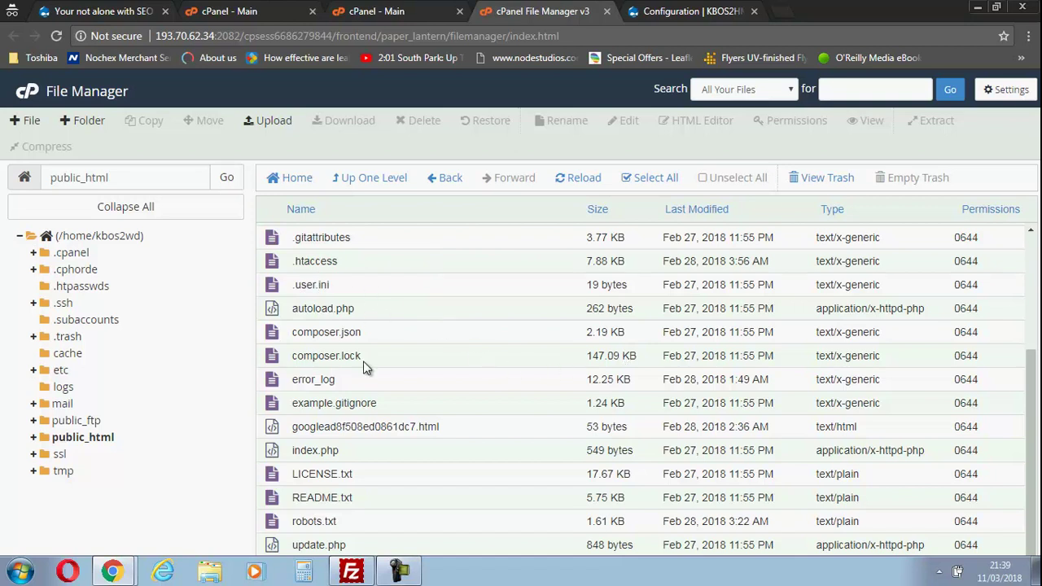
{"action": "left_click_drag", "start_coordinate": [1034, 435], "coordinate": [1030, 344]}
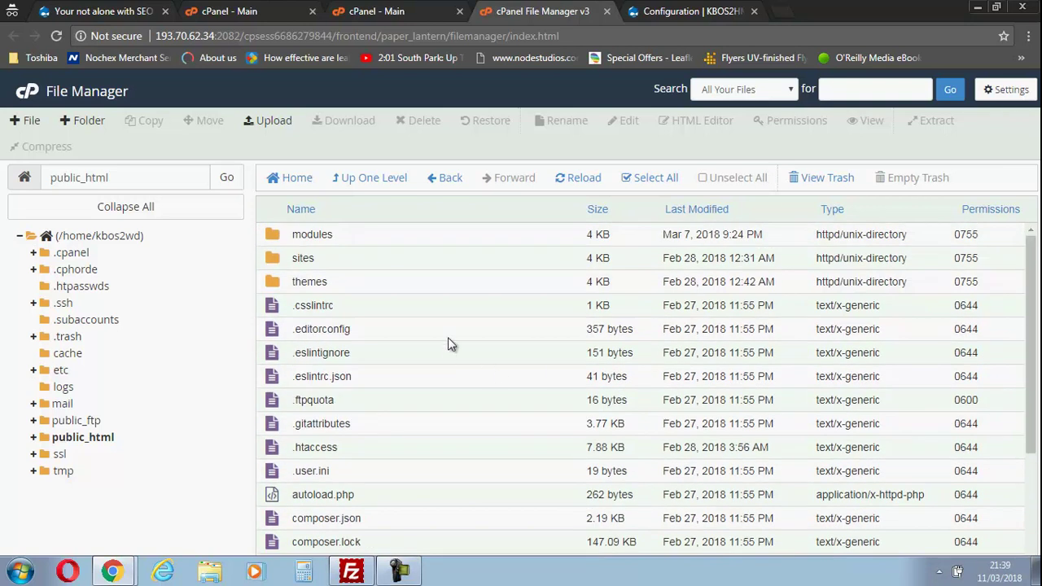
{"action": "left_click_drag", "start_coordinate": [449, 316], "coordinate": [340, 410]}
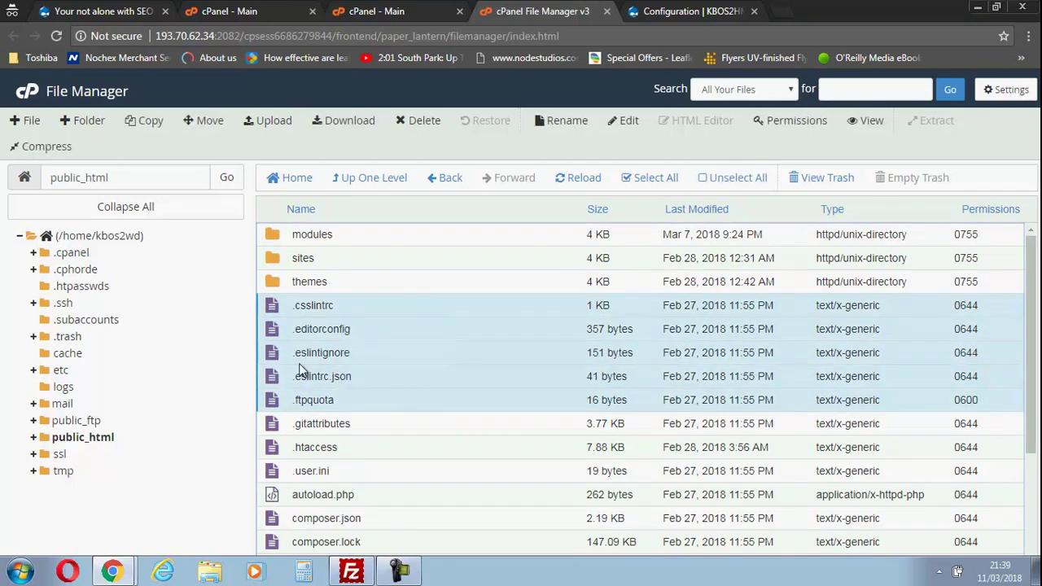
{"action": "right_click", "coordinate": [299, 363]}
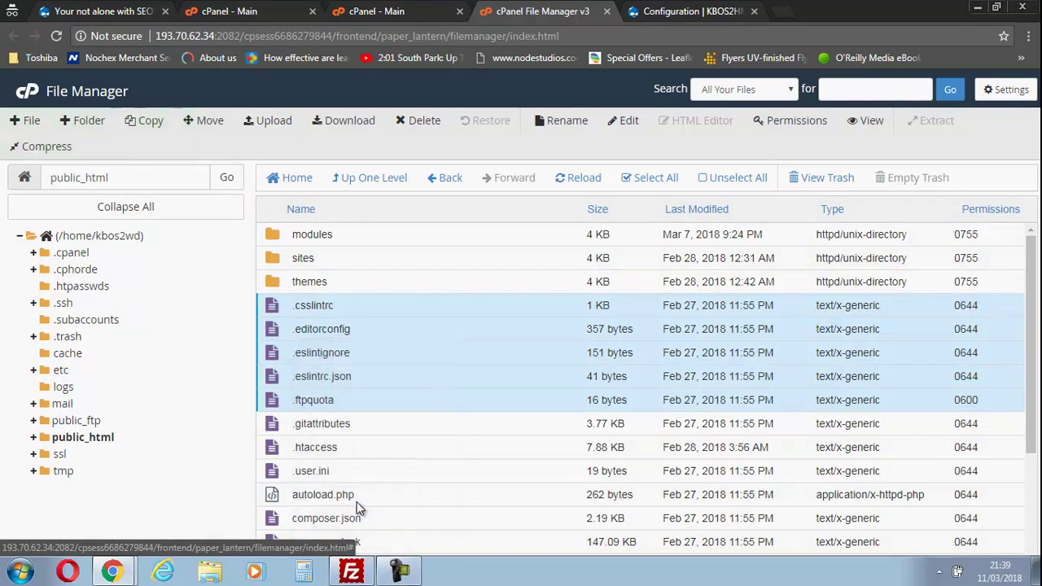
{"action": "left_click", "coordinate": [356, 506]}
{"action": "left_click", "coordinate": [645, 383]}
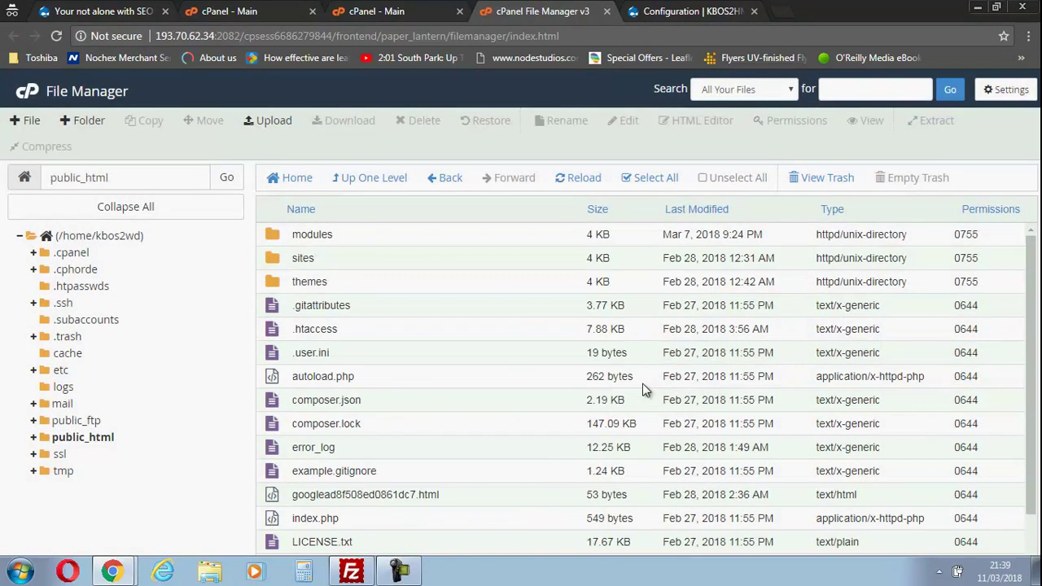
- Move the .gitattributes file in public_html to the trash
{"action": "left_click", "coordinate": [376, 305]}
{"action": "right_click", "coordinate": [376, 305]}
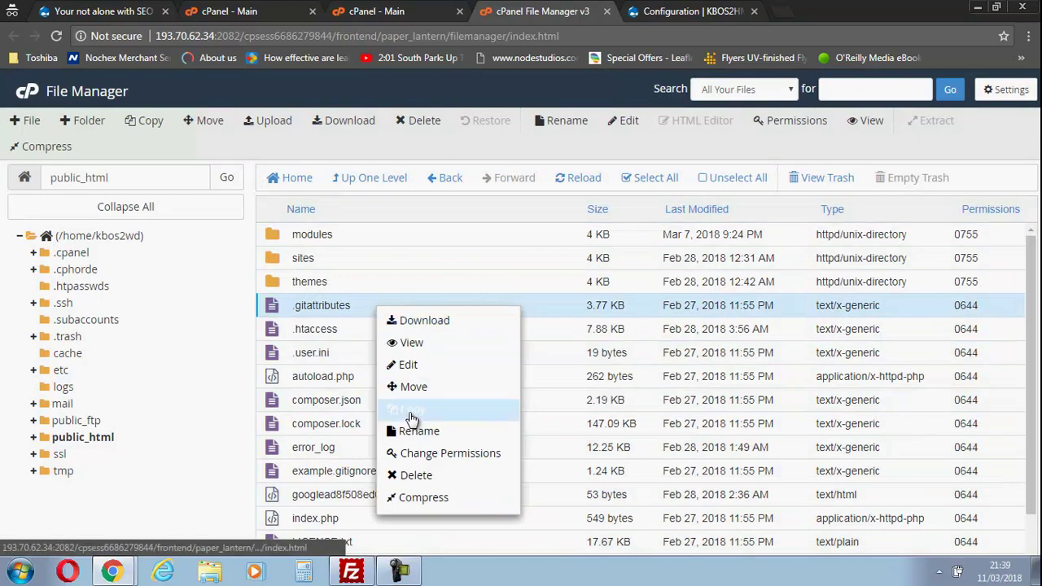
{"action": "left_click", "coordinate": [412, 479]}
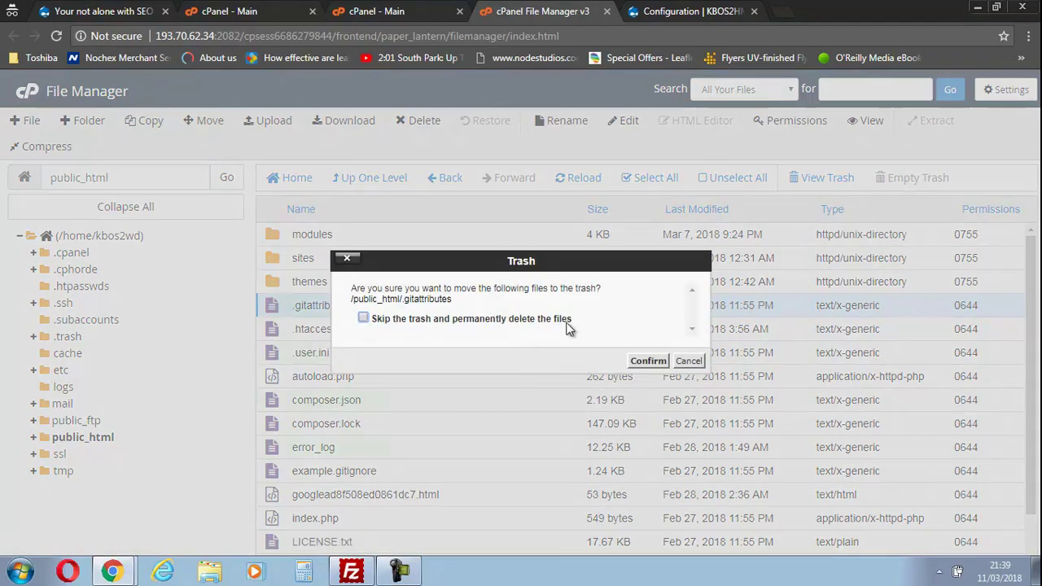
{"action": "left_click", "coordinate": [636, 361]}
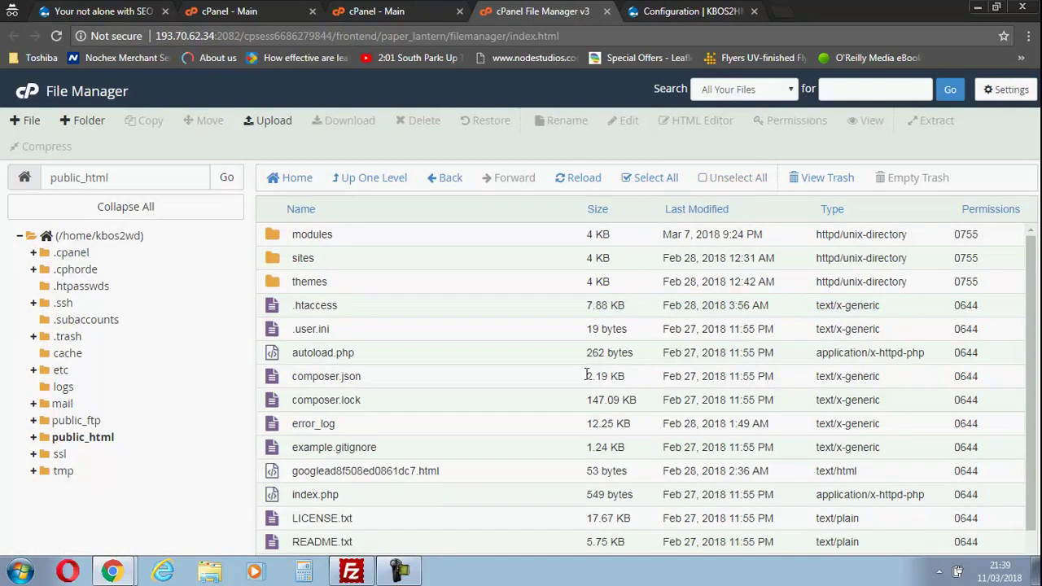
- Delete autoload.php, composer.json and composer.lock from public_html
{"action": "left_click_drag", "start_coordinate": [454, 351], "coordinate": [339, 404]}
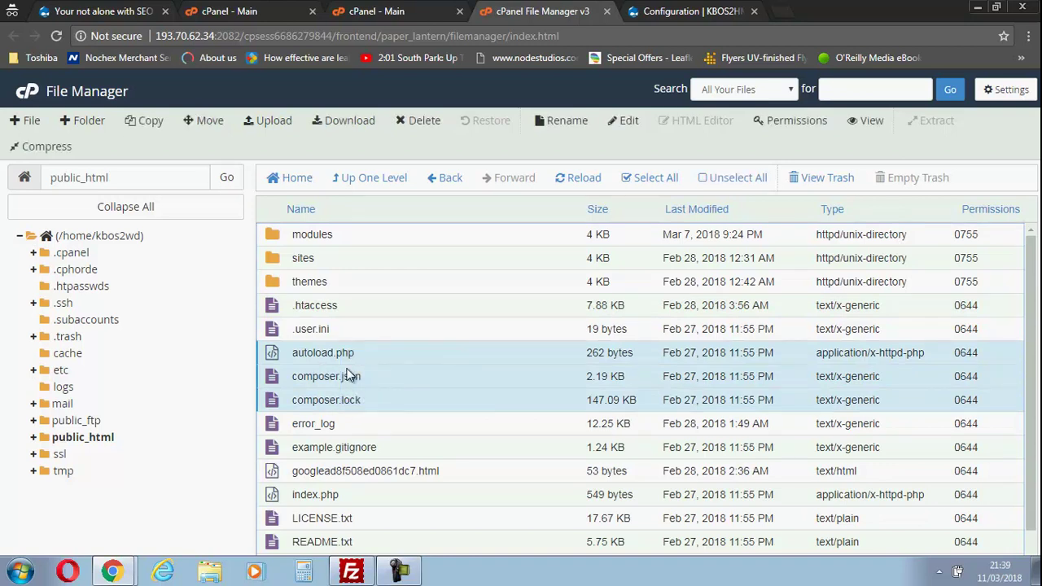
{"action": "right_click", "coordinate": [348, 374]}
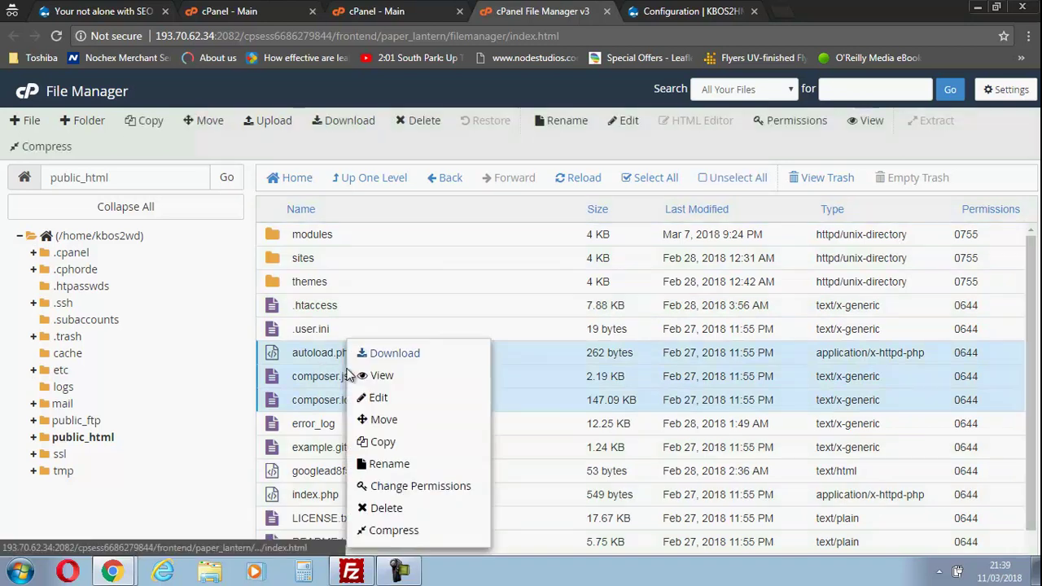
{"action": "left_click", "coordinate": [399, 510]}
{"action": "left_click", "coordinate": [649, 371]}
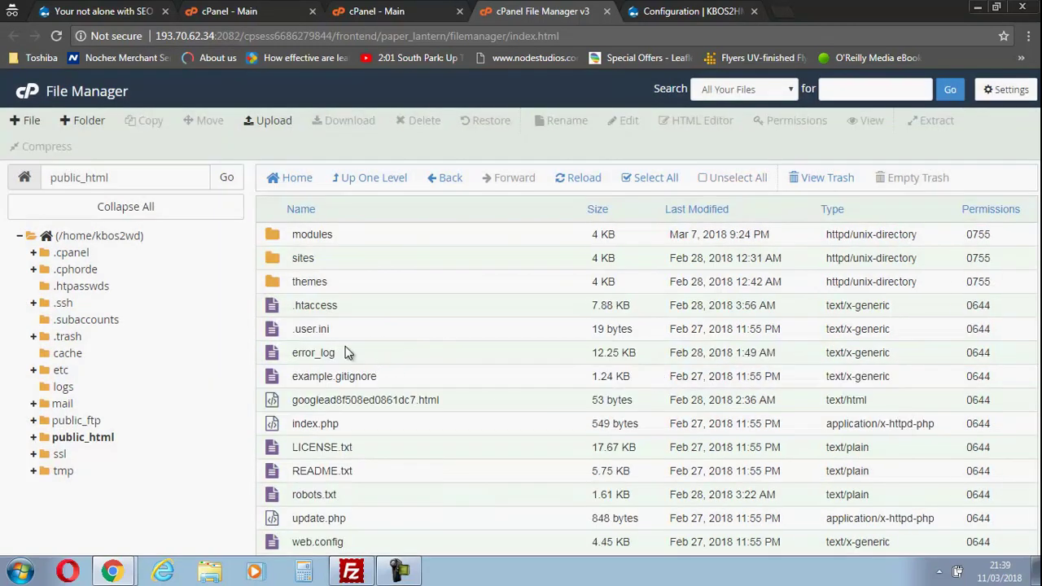
- Move the example.gitignore file in public_html to the trash
{"action": "left_click", "coordinate": [349, 376]}
{"action": "right_click", "coordinate": [348, 376]}
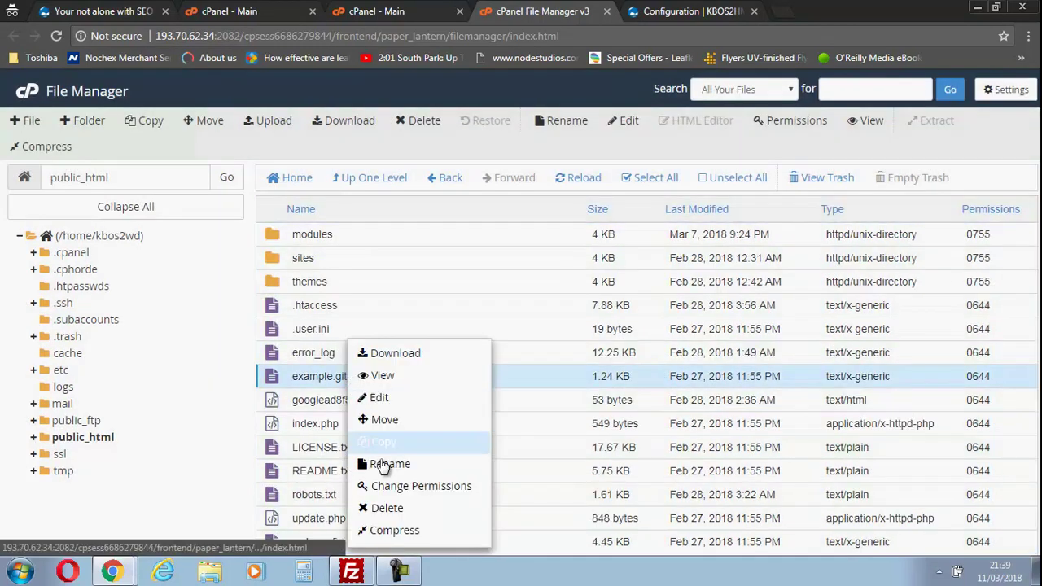
{"action": "left_click", "coordinate": [389, 505]}
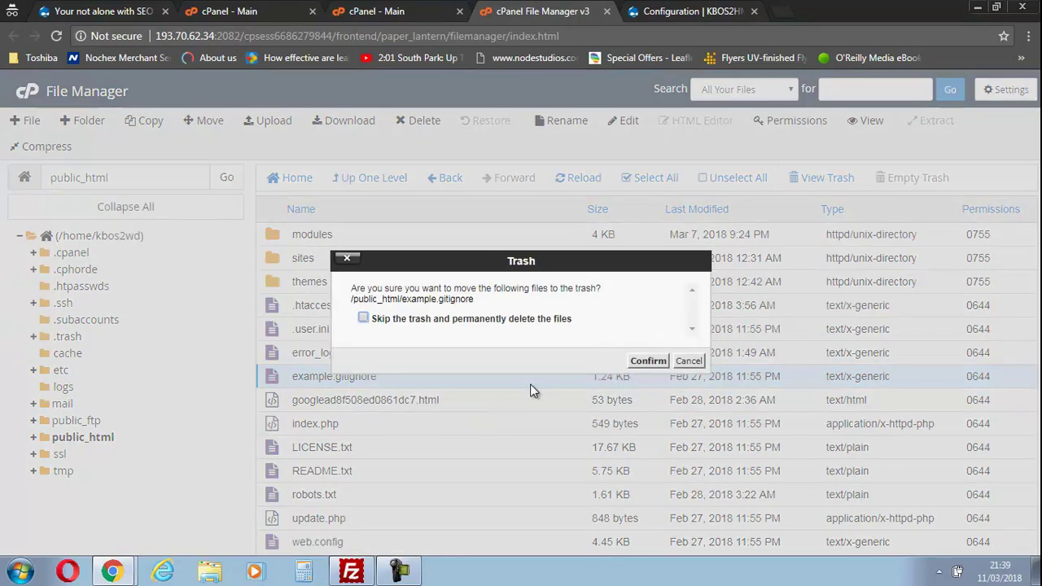
{"action": "left_click", "coordinate": [640, 361]}
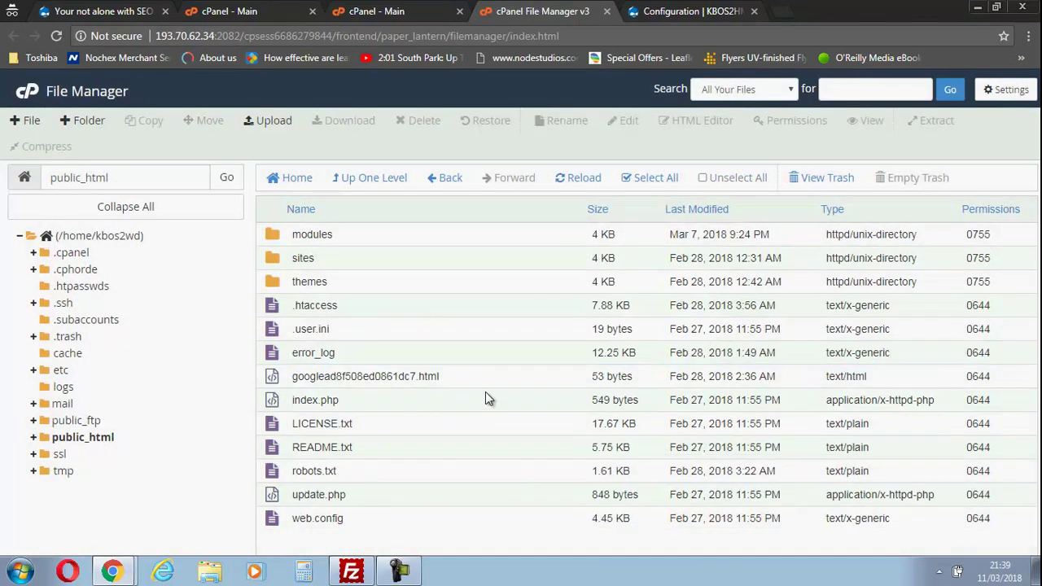
- Move index.php, LICENSE.txt and README.txt in public_html to the trash
{"action": "left_click_drag", "start_coordinate": [415, 396], "coordinate": [354, 448]}
{"action": "right_click", "coordinate": [302, 432]}
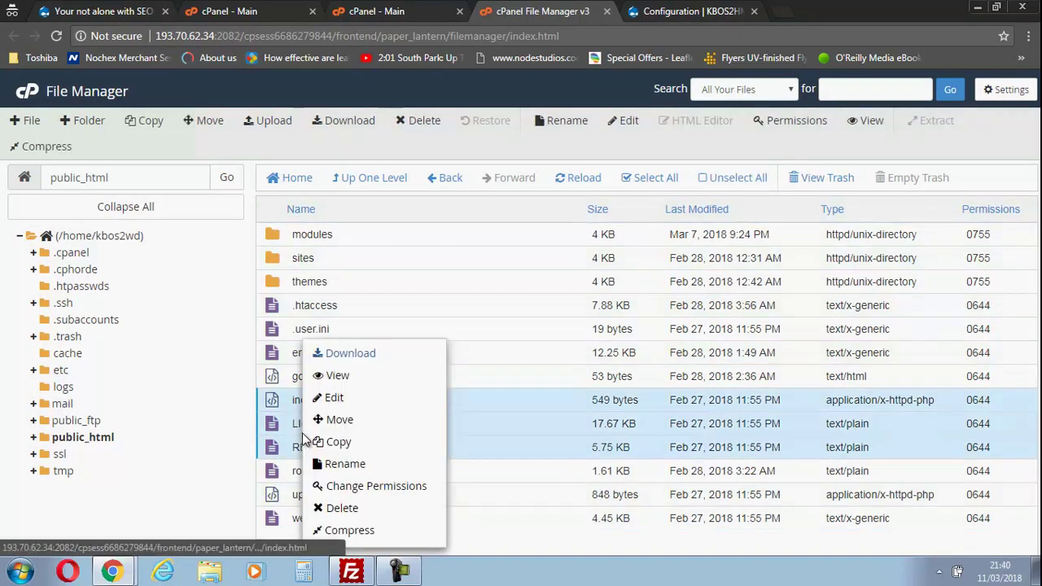
{"action": "left_click", "coordinate": [381, 510]}
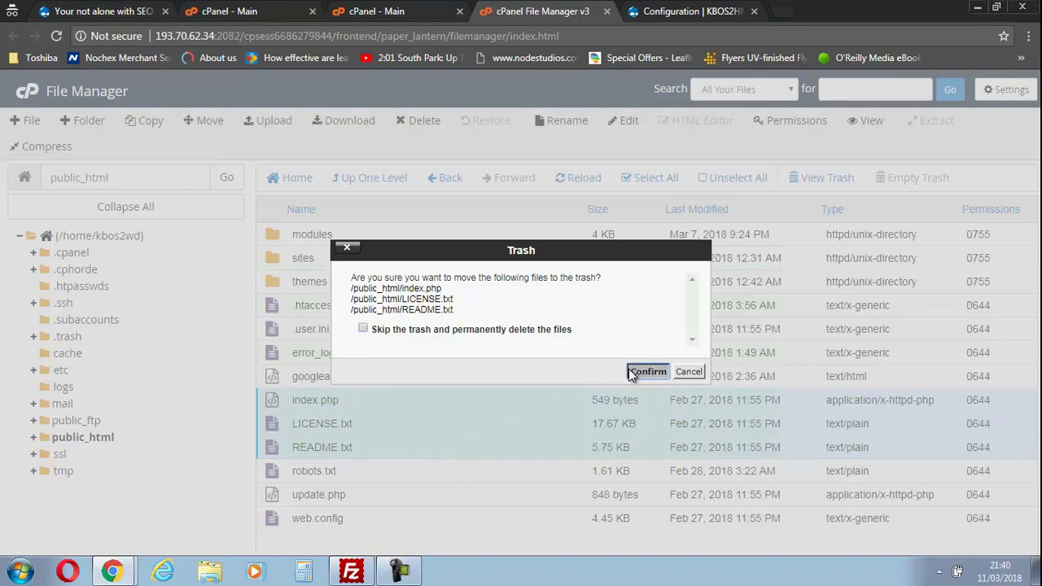
{"action": "left_click", "coordinate": [647, 372]}
- Delete the web.config file from public_html permanently, skipping the trash
{"action": "left_click_drag", "start_coordinate": [319, 500], "coordinate": [337, 450]}
{"action": "left_click", "coordinate": [337, 450]}
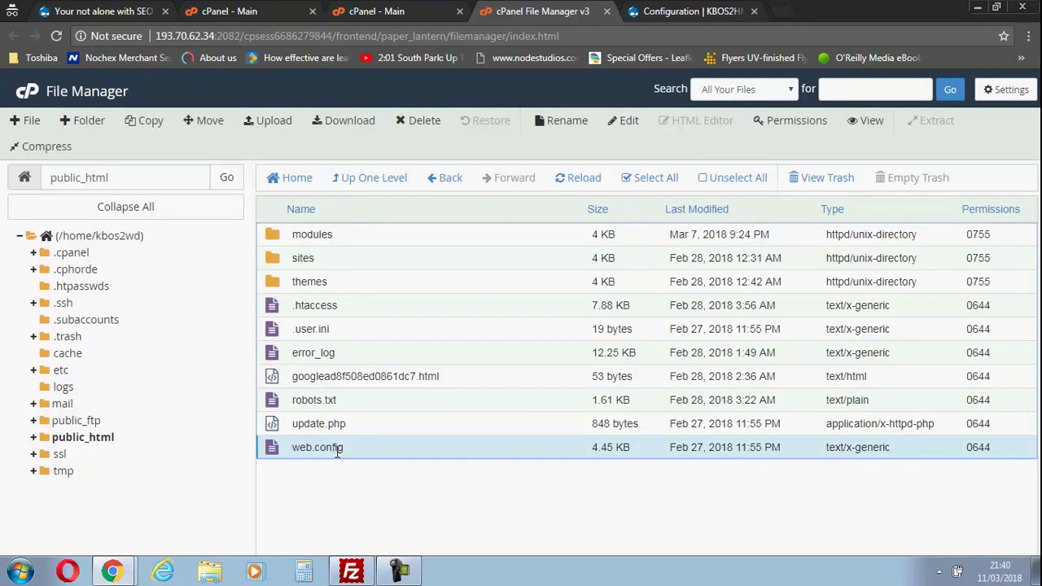
{"action": "right_click", "coordinate": [337, 452]}
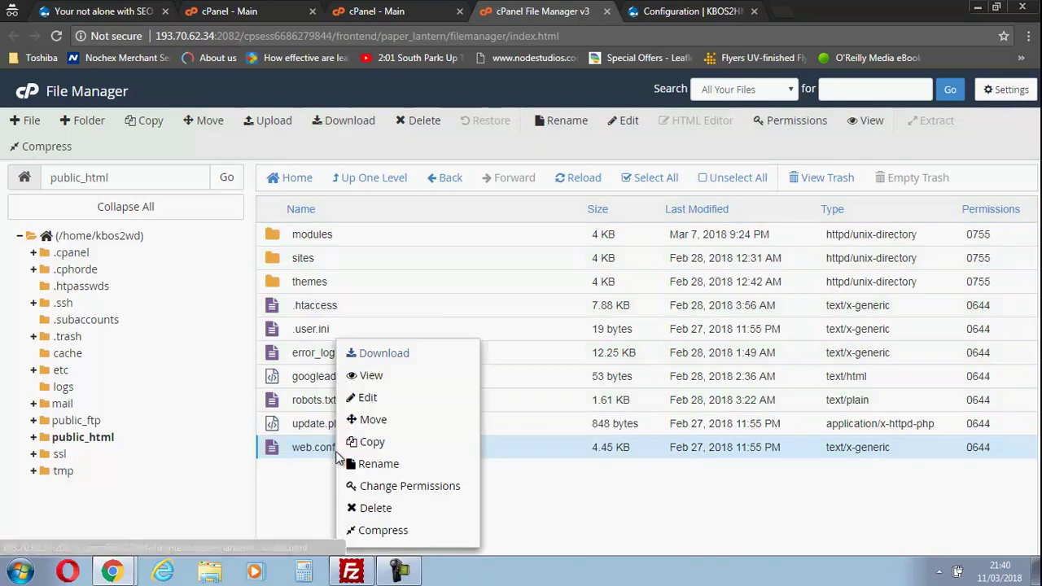
{"action": "left_click", "coordinate": [381, 509]}
{"action": "left_click", "coordinate": [568, 324]}
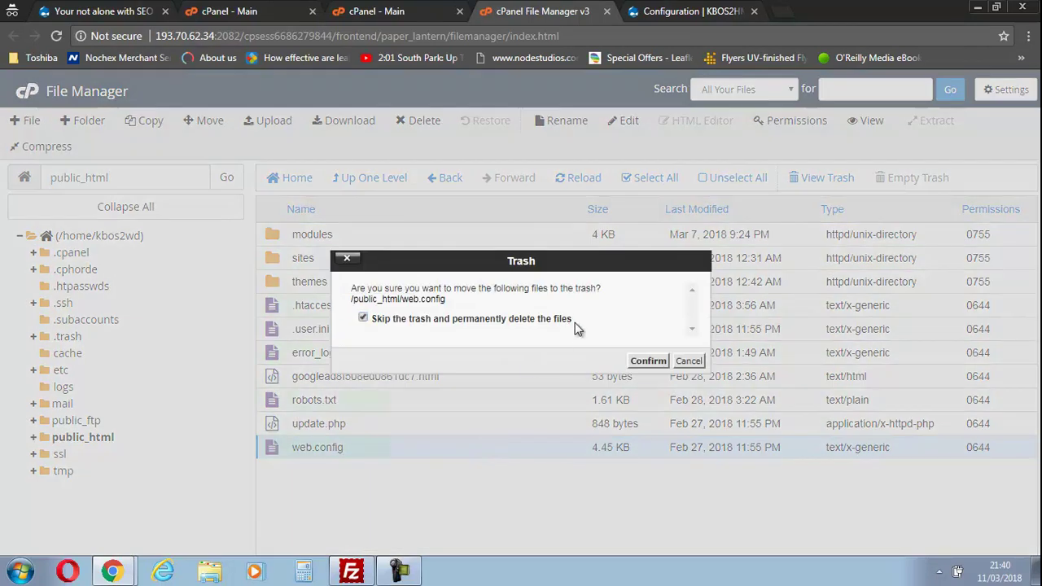
{"action": "left_click", "coordinate": [637, 361]}
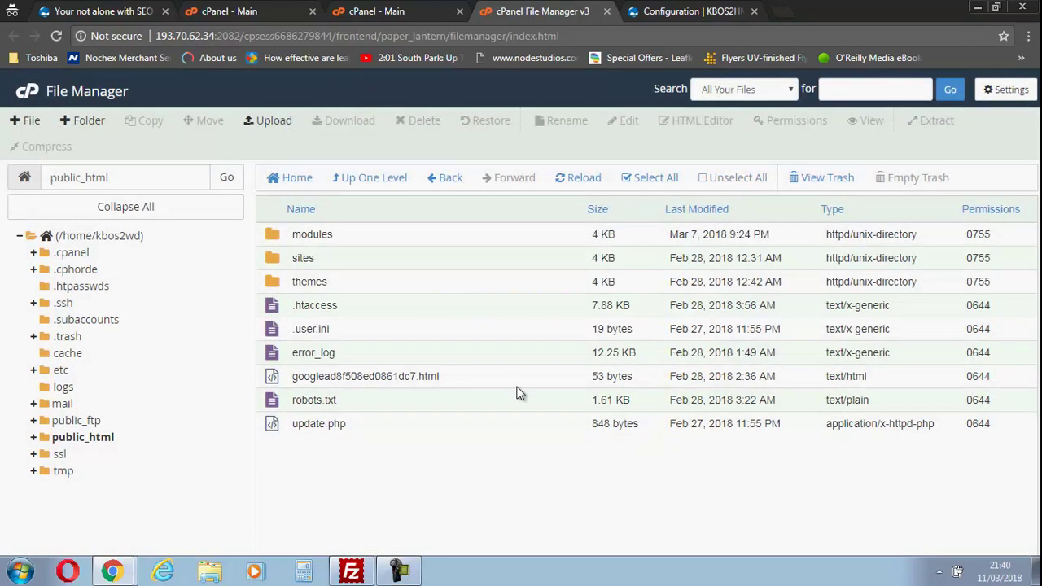
- Move the update.php file in public_html to the trash
{"action": "left_click", "coordinate": [338, 424]}
{"action": "right_click", "coordinate": [338, 428]}
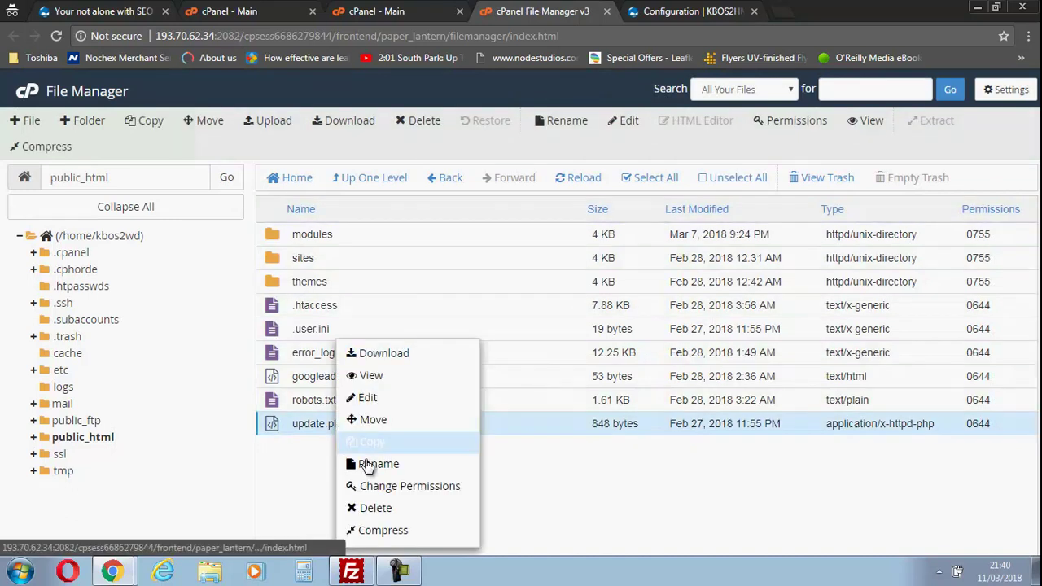
{"action": "left_click", "coordinate": [382, 510]}
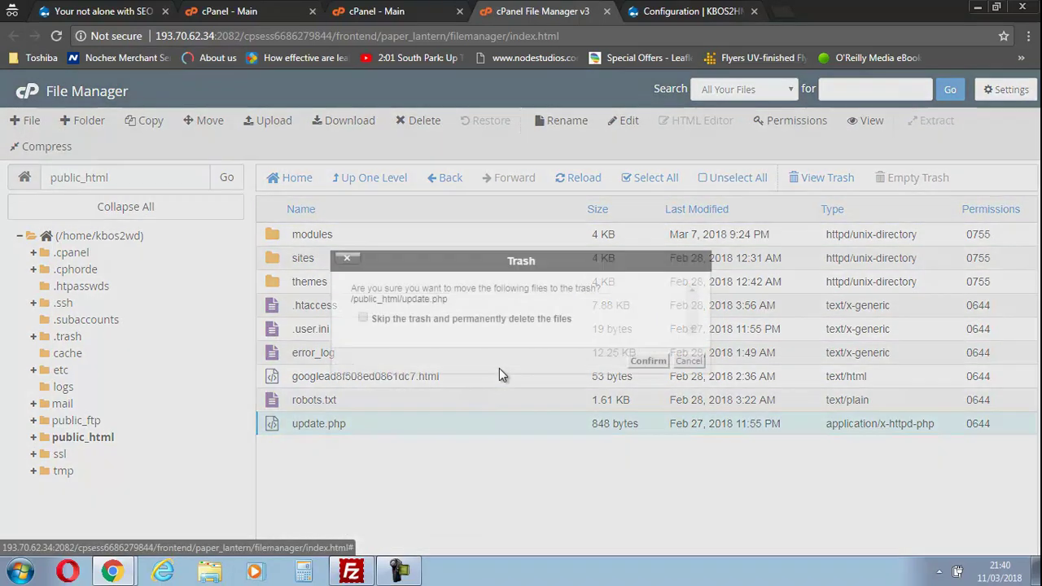
{"action": "left_click", "coordinate": [635, 361]}
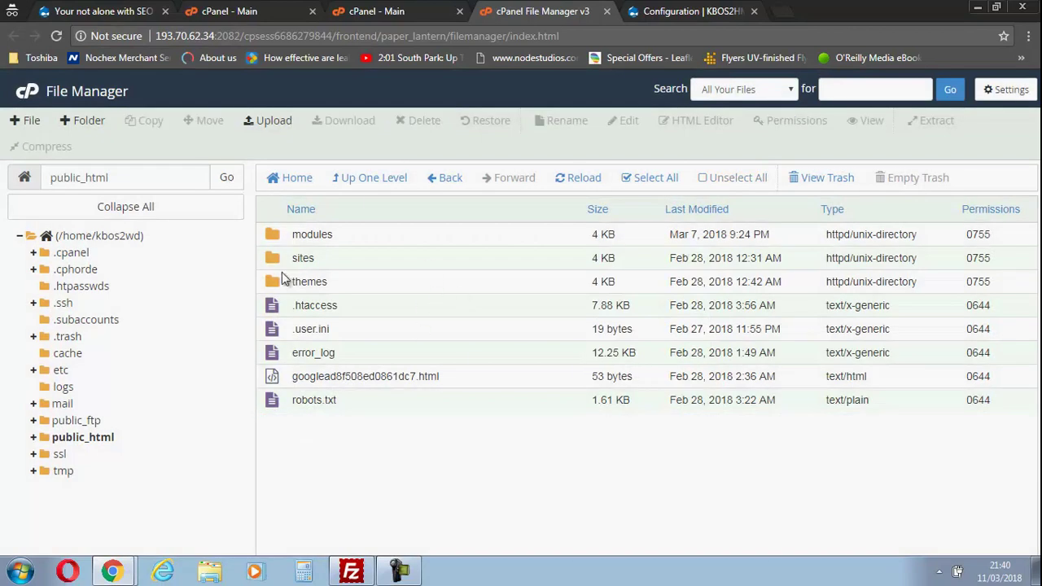
- Switch to the Drupal site's Configuration page, try to open the status report, and return to the Configuration page
{"action": "left_click", "coordinate": [675, 10]}
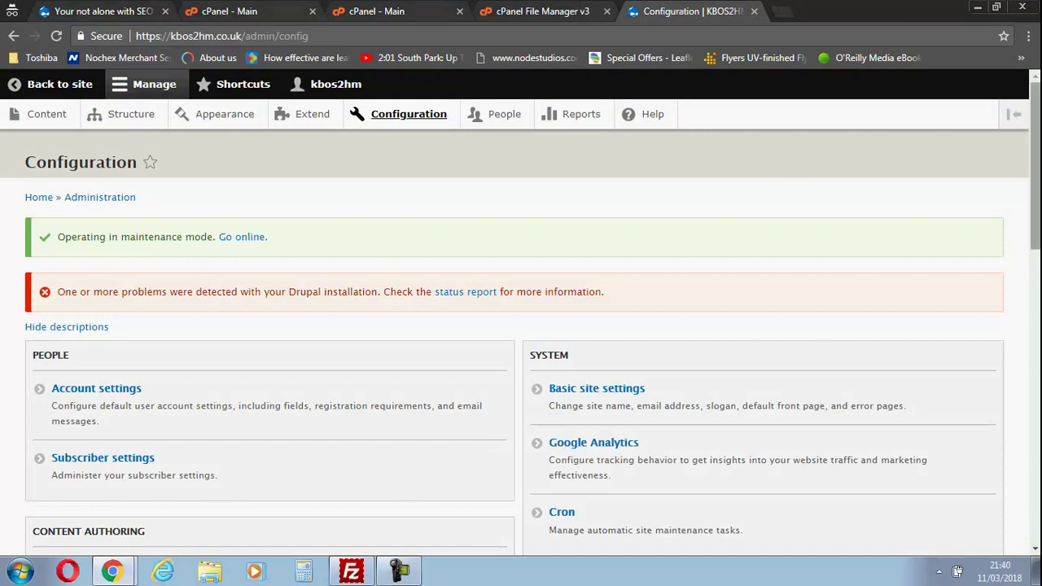
{"action": "scroll", "coordinate": [1012, 226], "scroll_direction": "down", "scroll_amount": 3}
{"action": "scroll", "coordinate": [1012, 226], "scroll_direction": "up", "scroll_amount": 2}
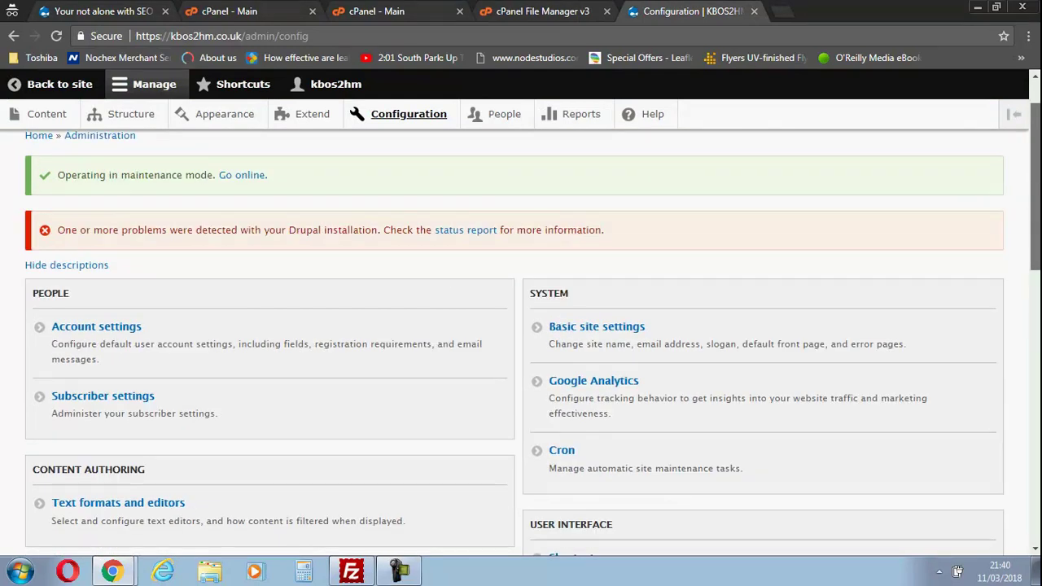
{"action": "scroll", "coordinate": [1012, 225], "scroll_direction": "down", "scroll_amount": 1}
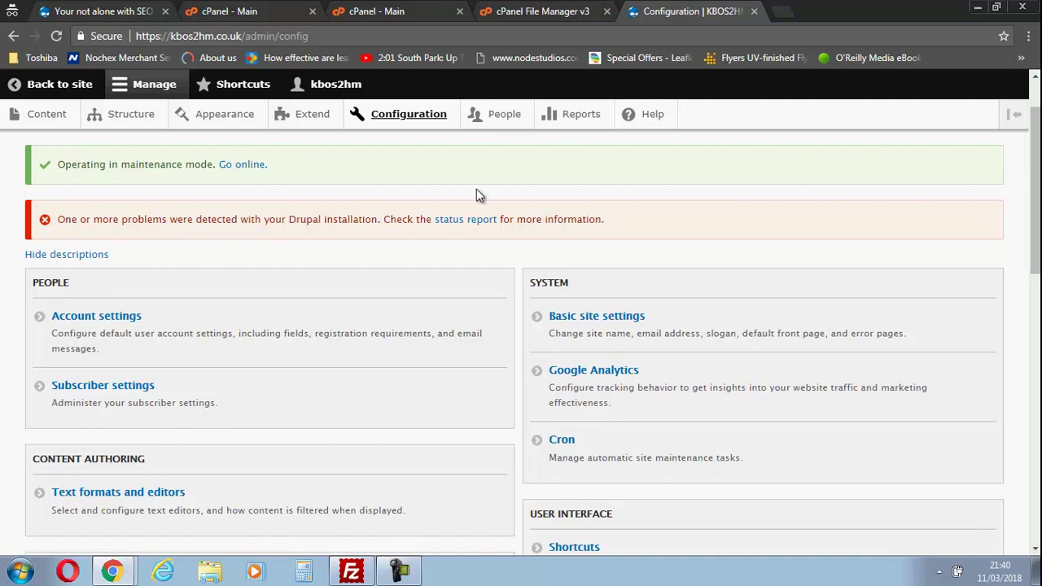
{"action": "left_click", "coordinate": [444, 222]}
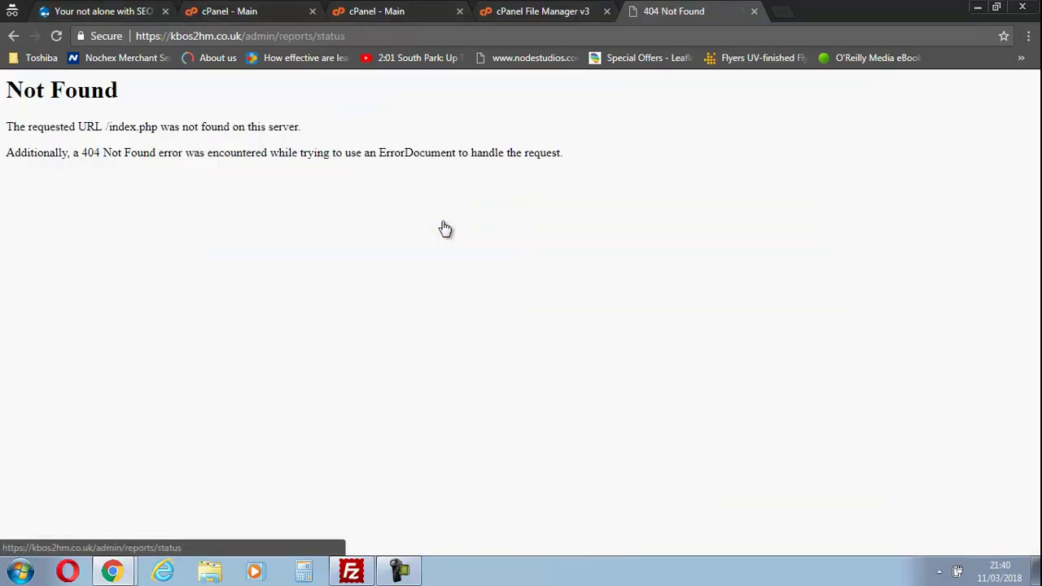
{"action": "left_click", "coordinate": [13, 36]}
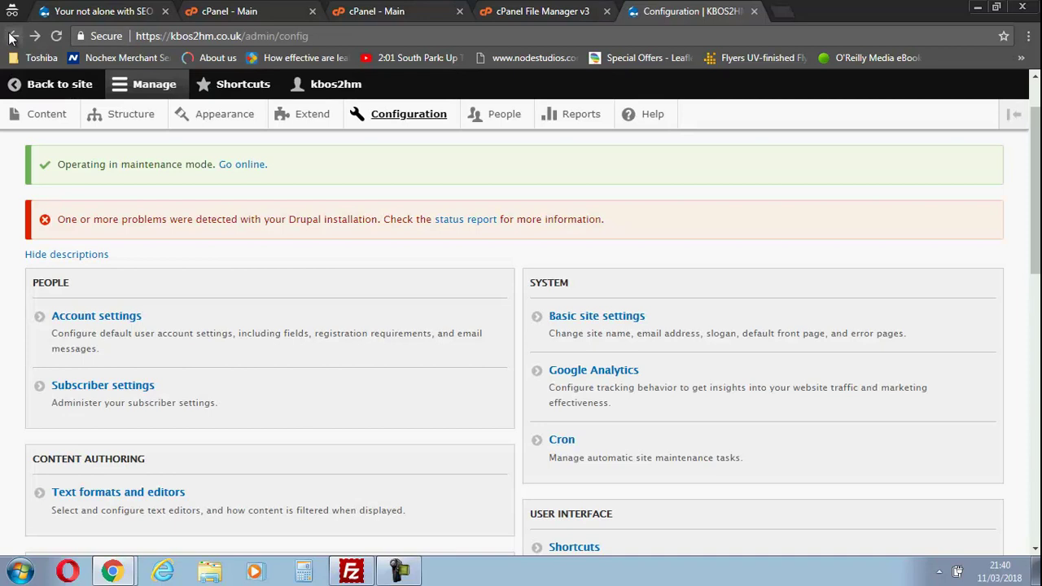
- Search the web for "drupal 8.5.0" in a new browser tab and open its release page on Drupal.org
{"action": "left_click", "coordinate": [786, 11]}
{"action": "type", "text": "drup"}
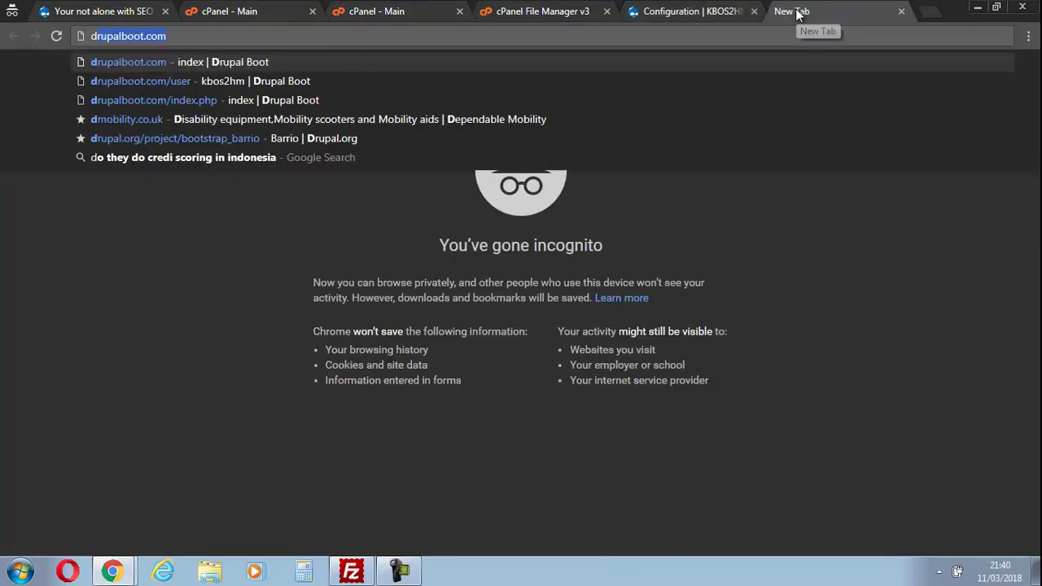
{"action": "key", "text": "BackSpace"}
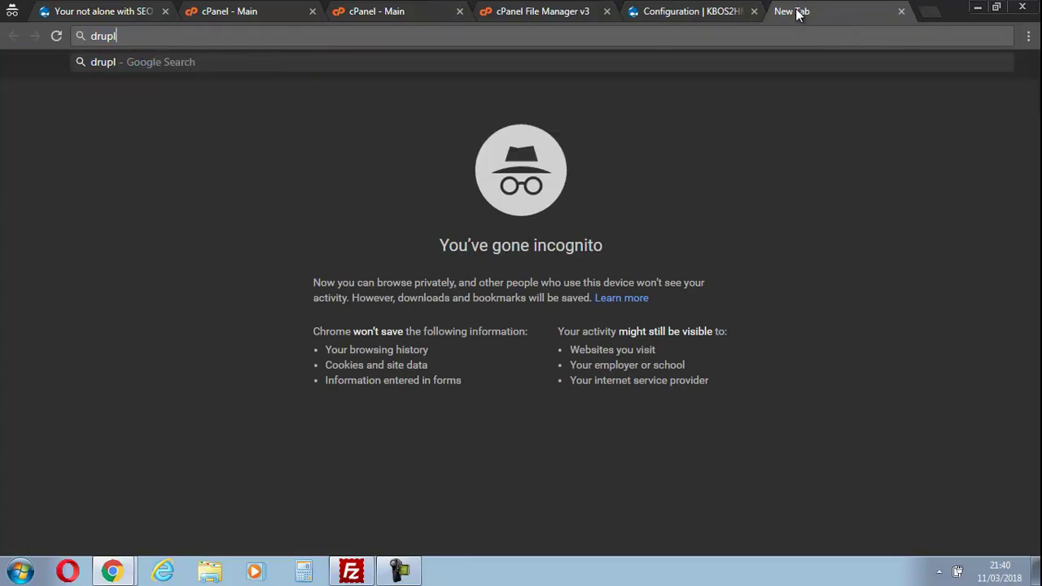
{"action": "type", "text": "al"}
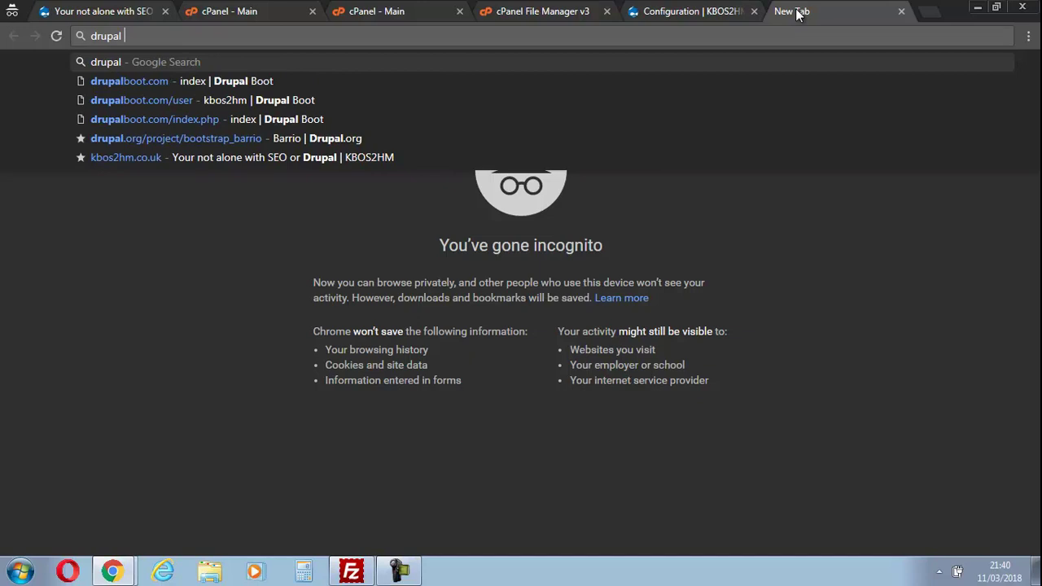
{"action": "type", "text": "8"}
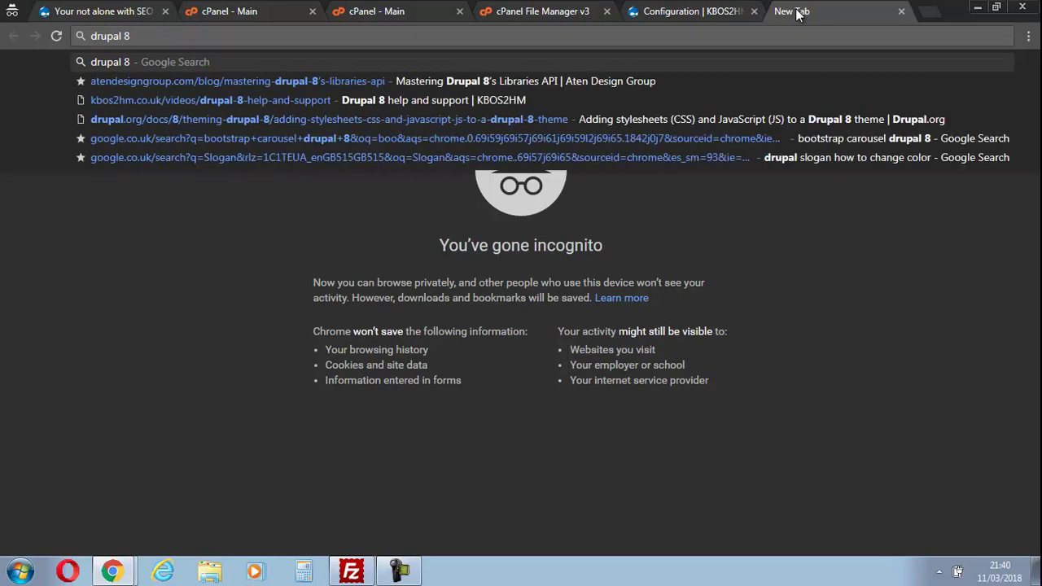
{"action": "type", "text": ".5.0"}
{"action": "key", "text": "Return"}
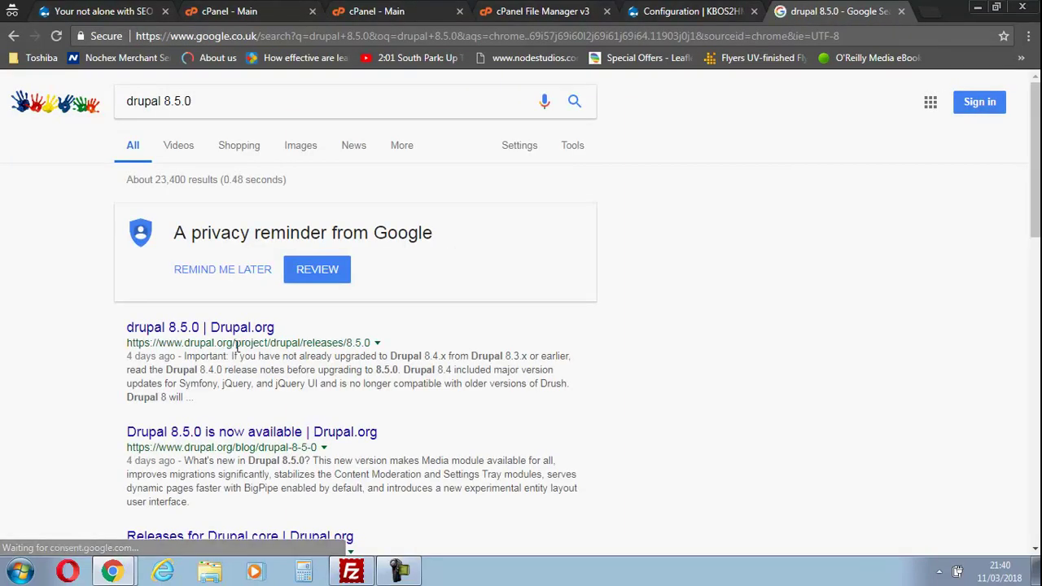
{"action": "scroll", "coordinate": [236, 345], "scroll_direction": "down", "scroll_amount": 1}
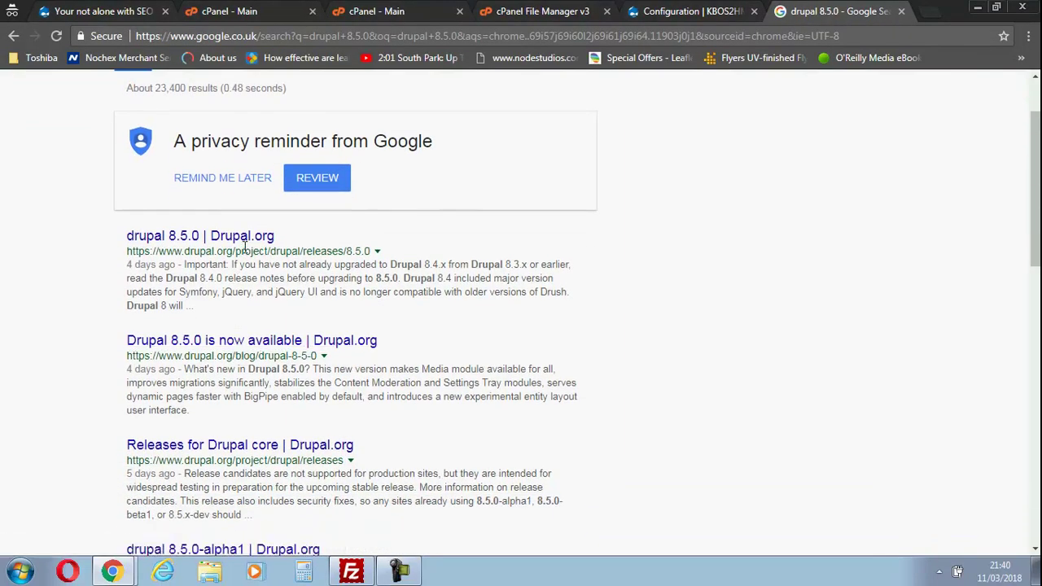
{"action": "left_click", "coordinate": [259, 241]}
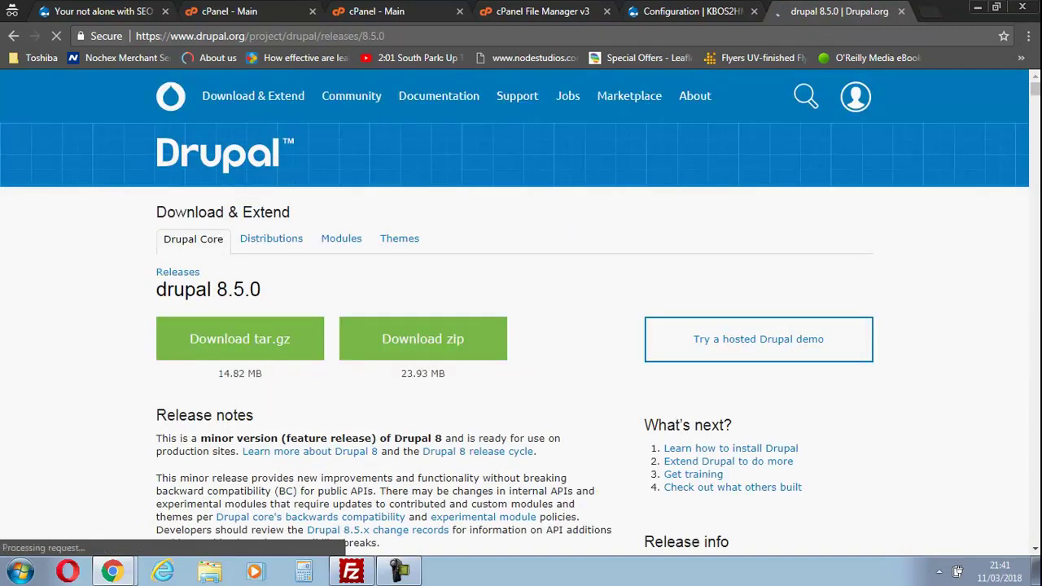
- Review the important update information in the Drupal 8.5.0 release notes and download the release as a zip
{"action": "scroll", "coordinate": [1030, 130], "scroll_direction": "down", "scroll_amount": 5}
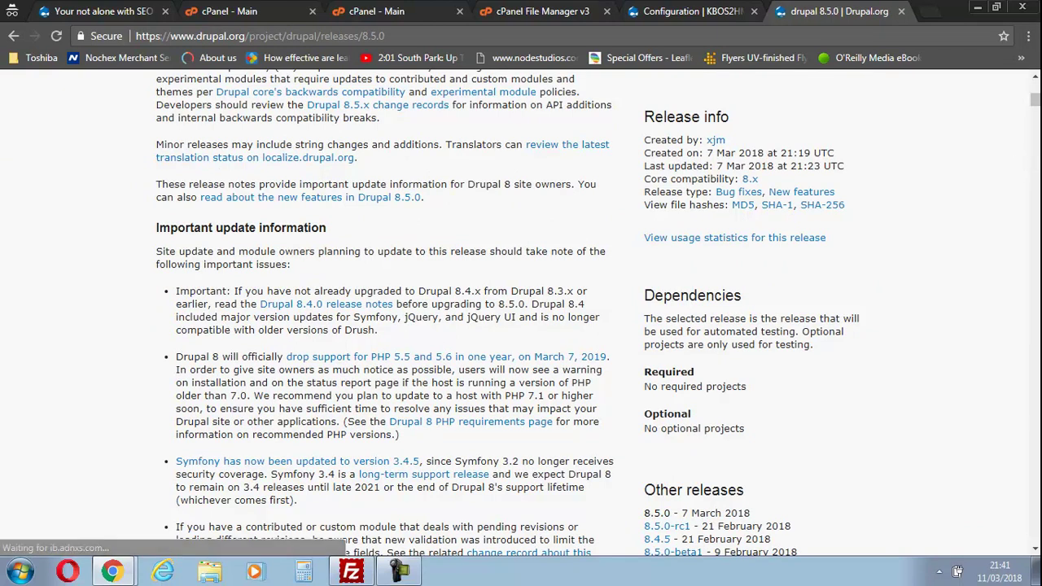
{"action": "scroll", "coordinate": [1036, 98], "scroll_direction": "up", "scroll_amount": 2}
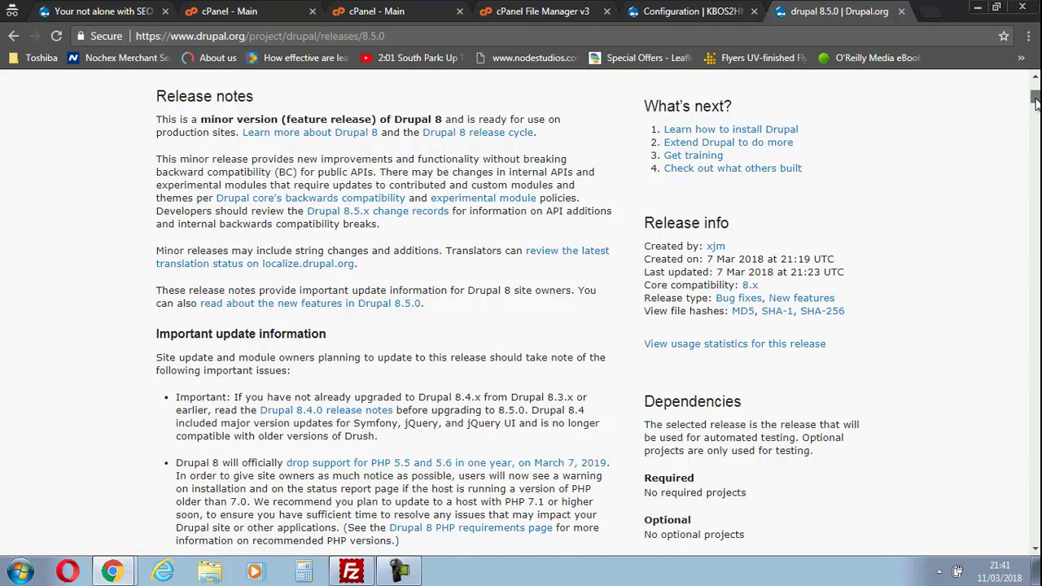
{"action": "left_click_drag", "start_coordinate": [1035, 98], "coordinate": [1035, 111]}
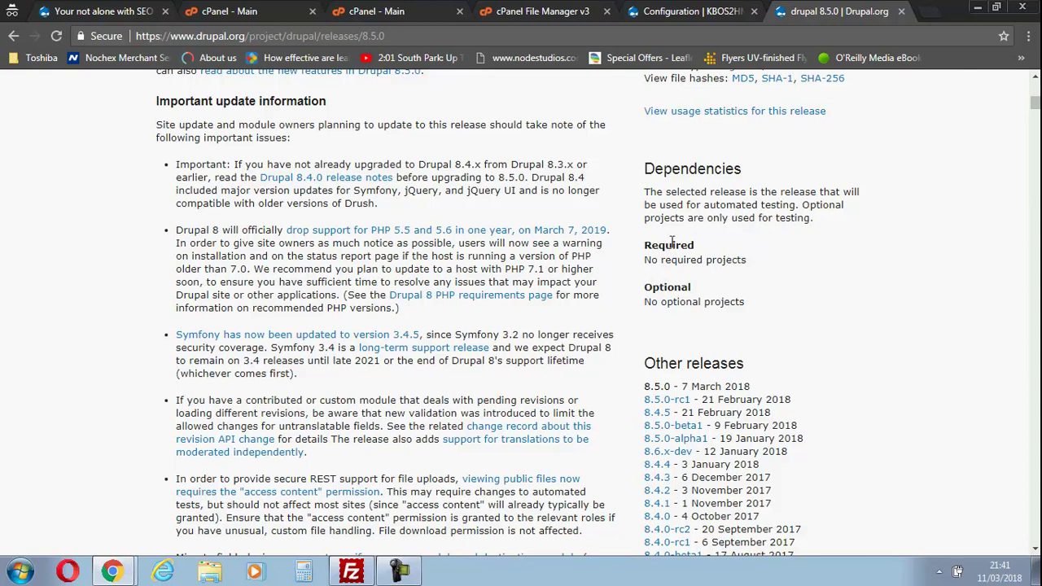
{"action": "left_click_drag", "start_coordinate": [1035, 103], "coordinate": [1035, 86]}
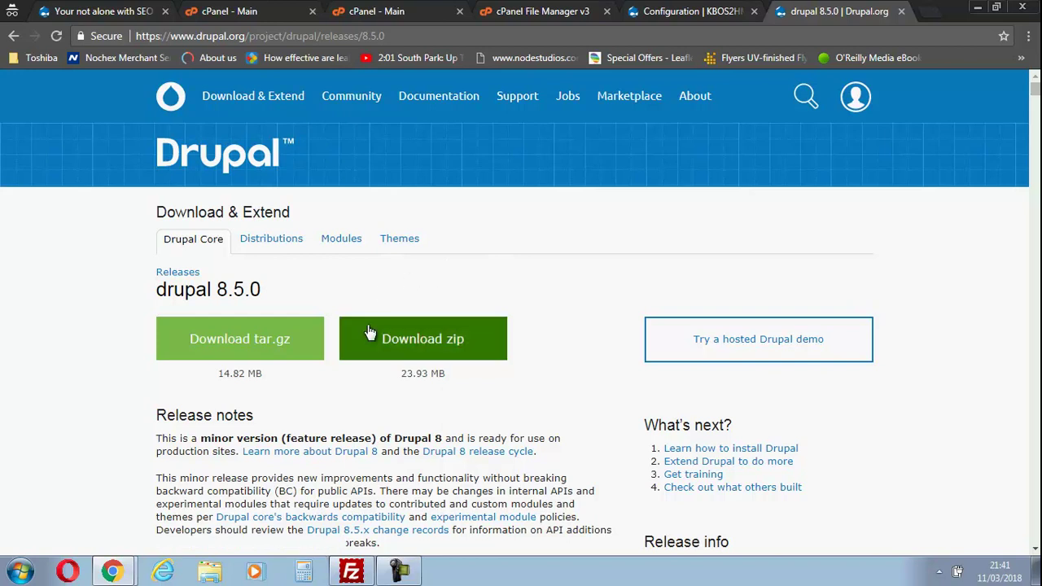
{"action": "left_click", "coordinate": [389, 342]}
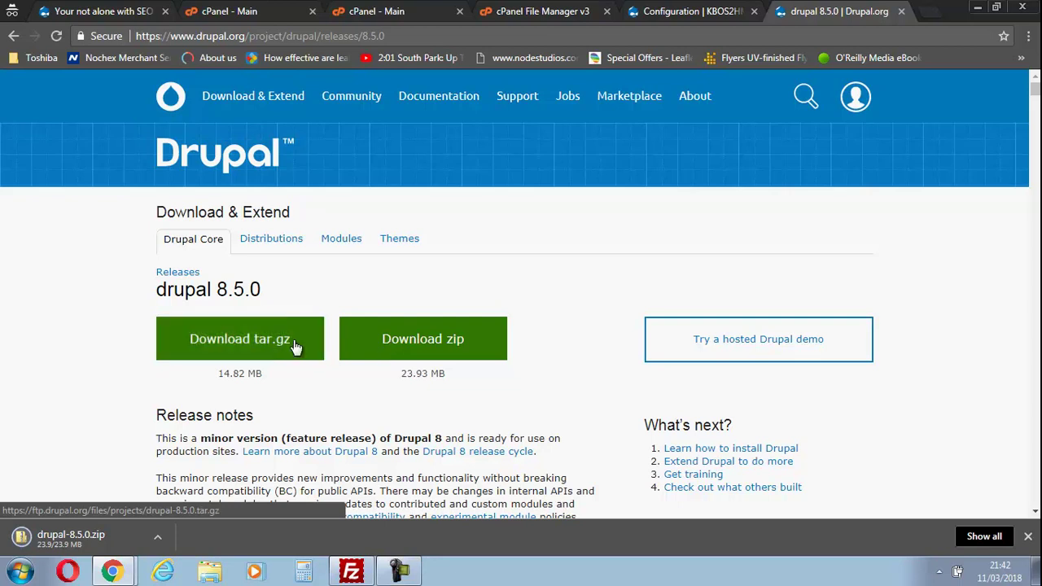
{"action": "left_click", "coordinate": [351, 572]}
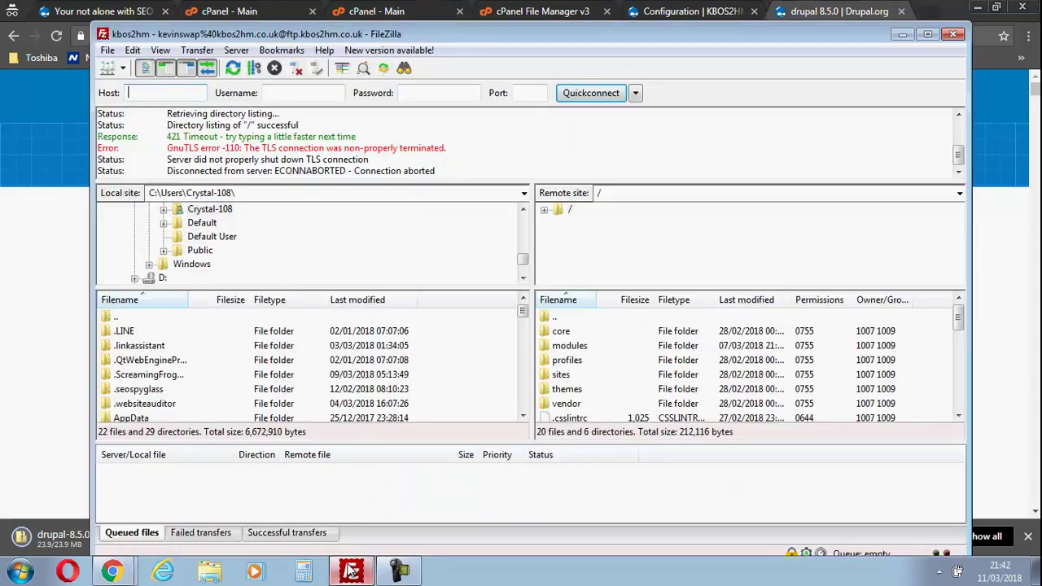
{"action": "key", "text": "alt+Tab"}
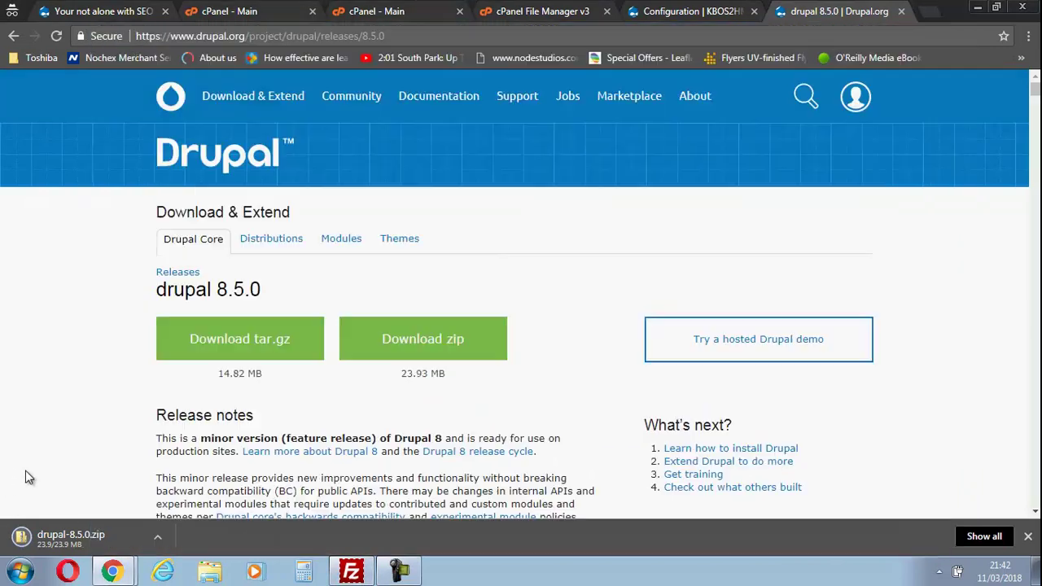
{"action": "left_click", "coordinate": [396, 573]}
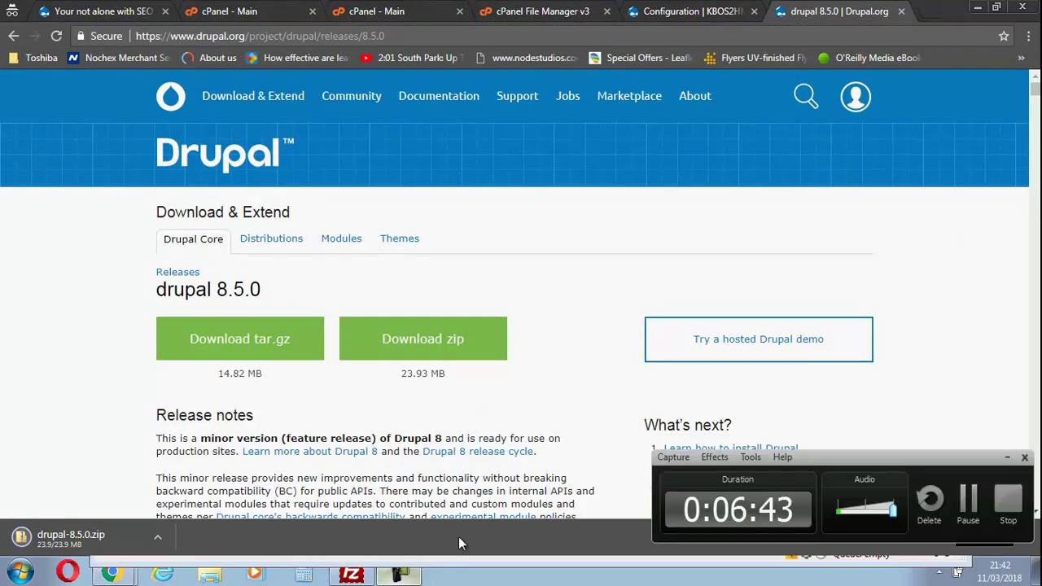
{"action": "left_click", "coordinate": [965, 507]}
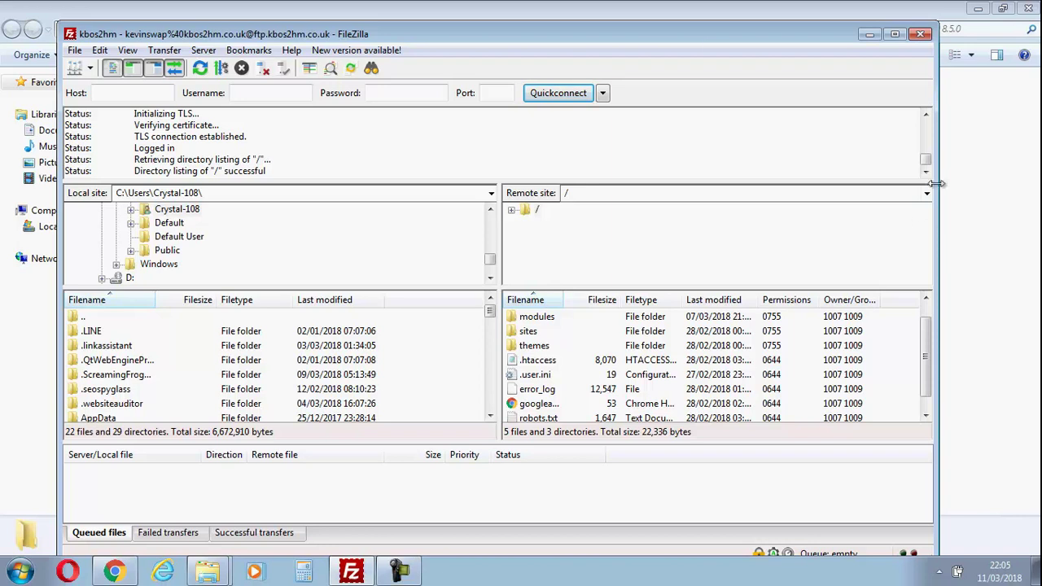
- Upload all files and folders from the local "drupal 8.4.0 8.5.0" folder to the remote site's root directory in FileZilla
{"action": "left_click_drag", "start_coordinate": [704, 38], "coordinate": [236, 486]}
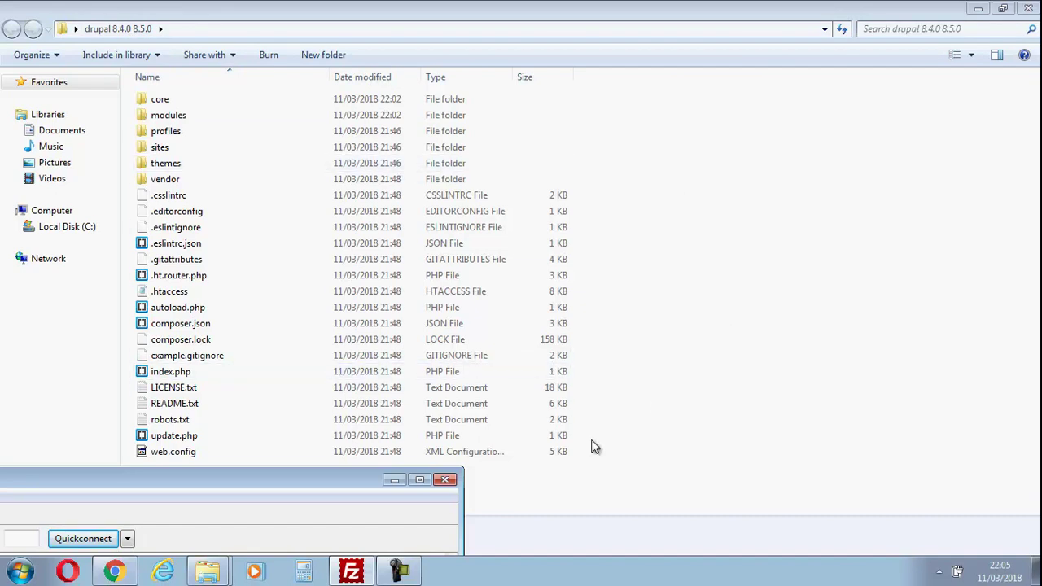
{"action": "left_click_drag", "start_coordinate": [595, 480], "coordinate": [225, 95]}
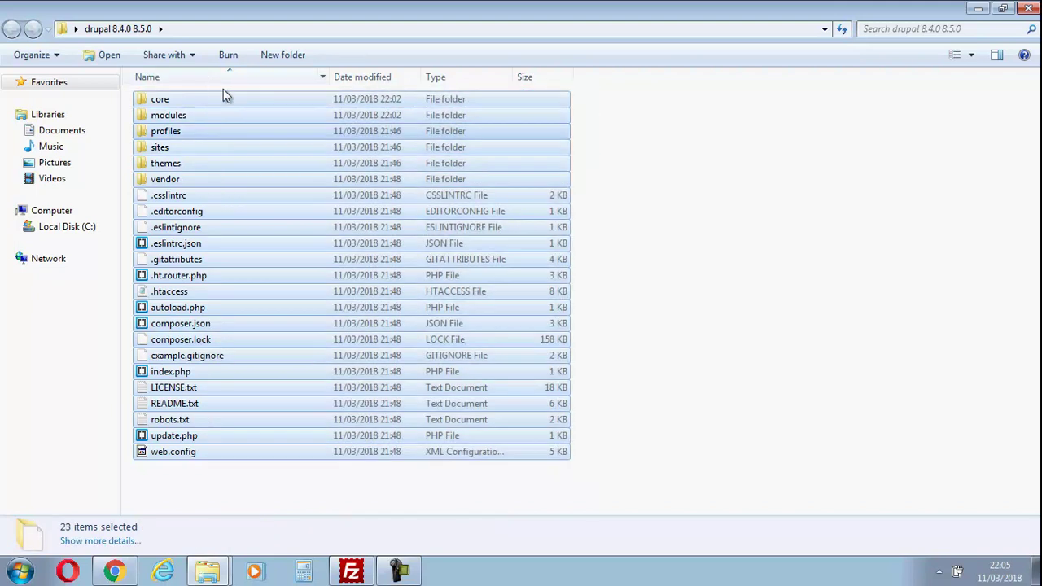
{"action": "left_click", "coordinate": [364, 576]}
{"action": "left_click_drag", "start_coordinate": [315, 484], "coordinate": [372, 249]}
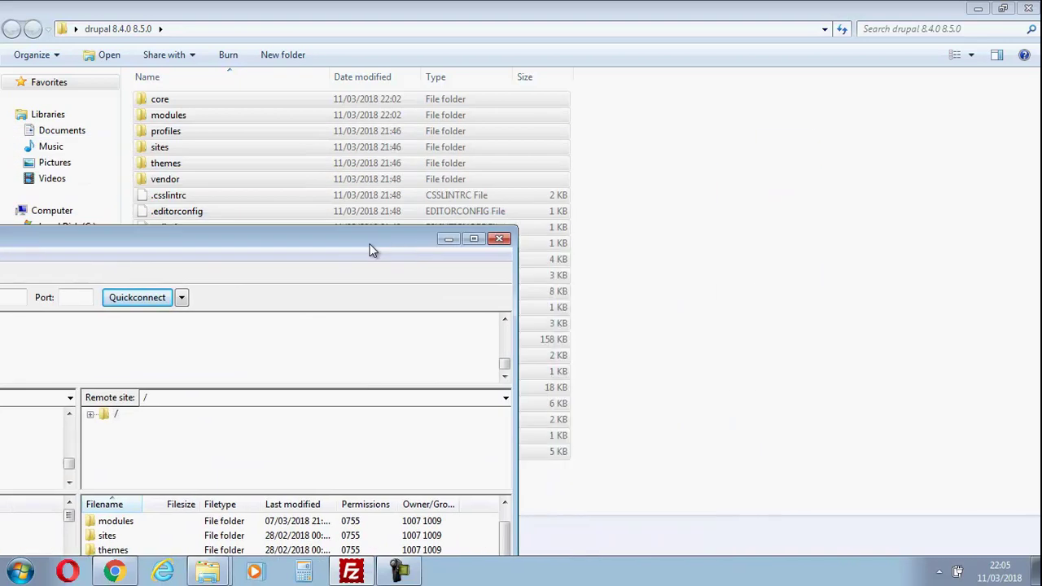
{"action": "left_click_drag", "start_coordinate": [161, 165], "coordinate": [495, 554]}
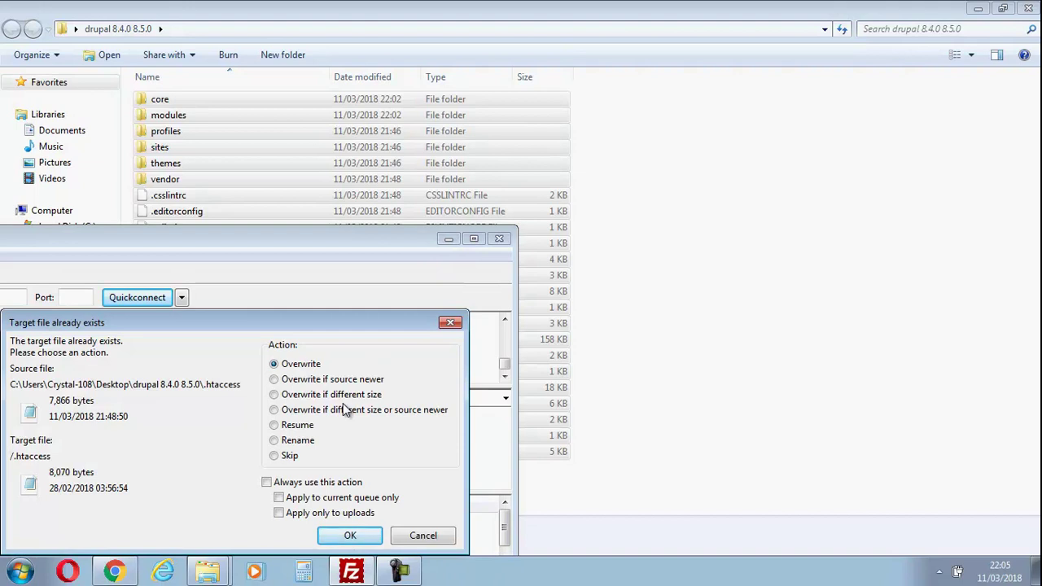
- Choose Overwrite as the action always used for existing target files, and maximize the FileZilla window to follow the upload
{"action": "left_click_drag", "start_coordinate": [300, 322], "coordinate": [481, 190]}
{"action": "left_click", "coordinate": [466, 350]}
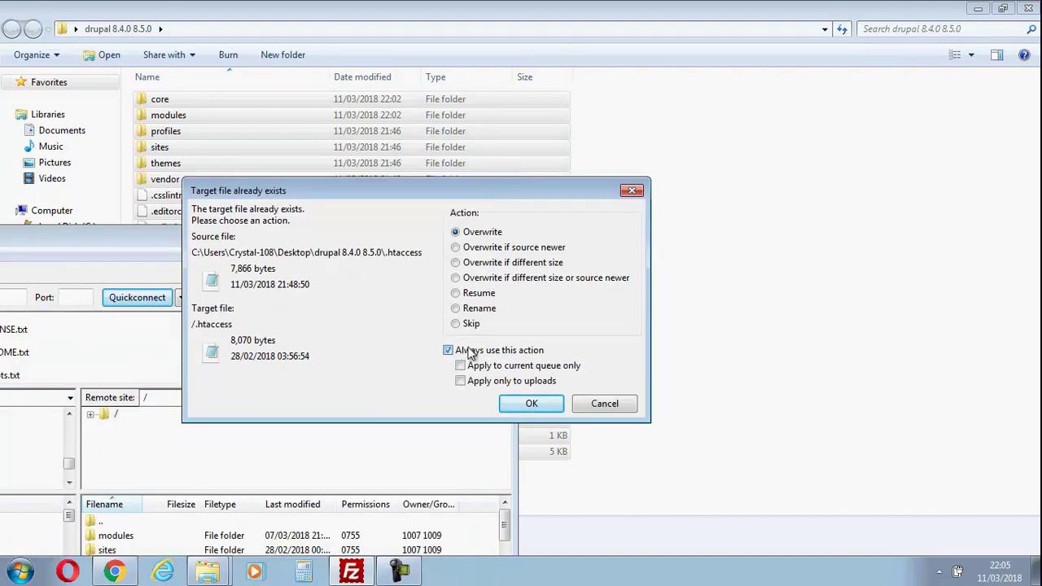
{"action": "left_click", "coordinate": [532, 404]}
{"action": "left_click_drag", "start_coordinate": [307, 240], "coordinate": [707, 22]}
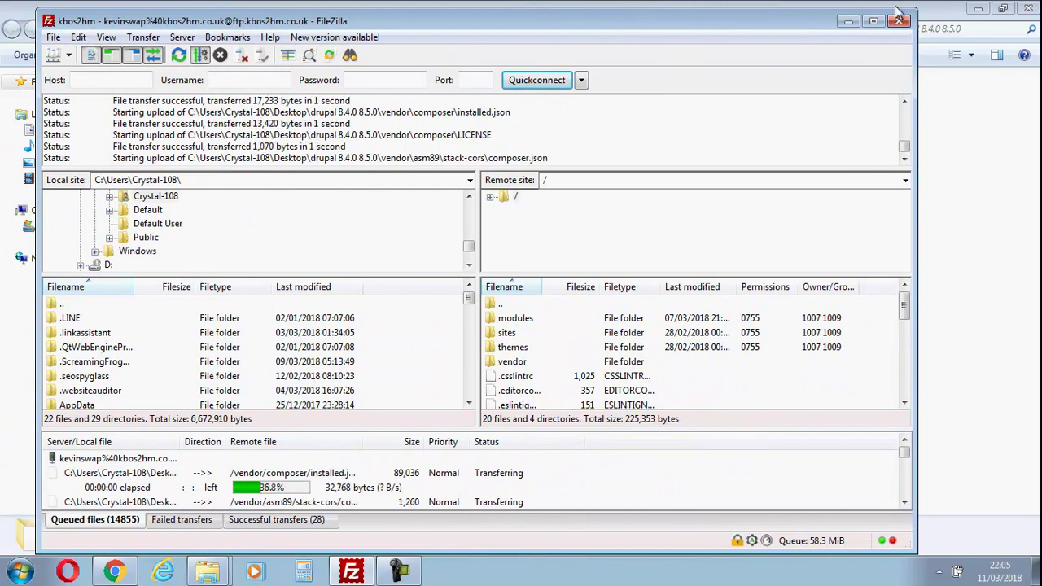
{"action": "left_click", "coordinate": [874, 20]}
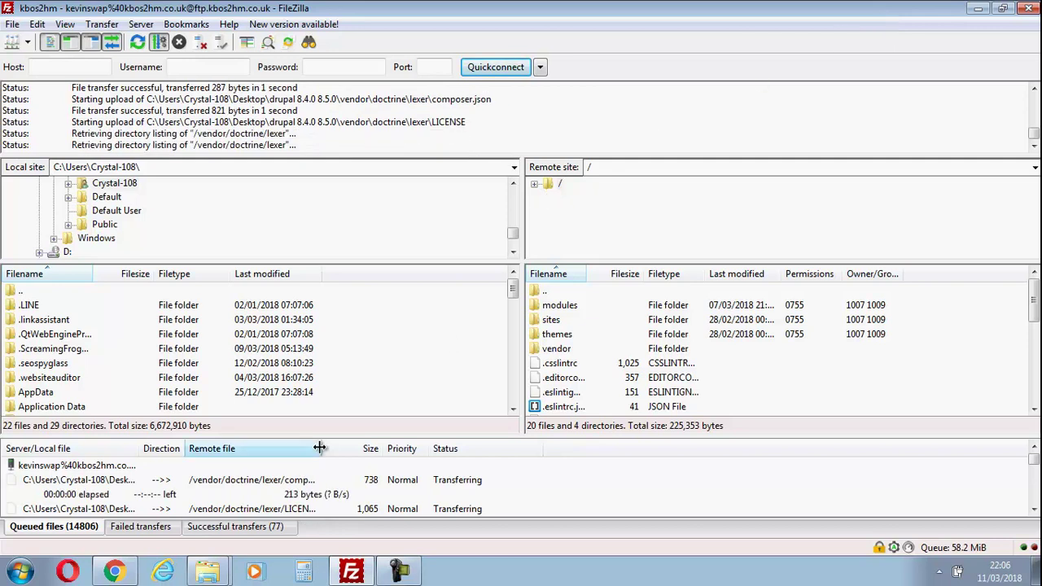
{"action": "left_click", "coordinate": [401, 570]}
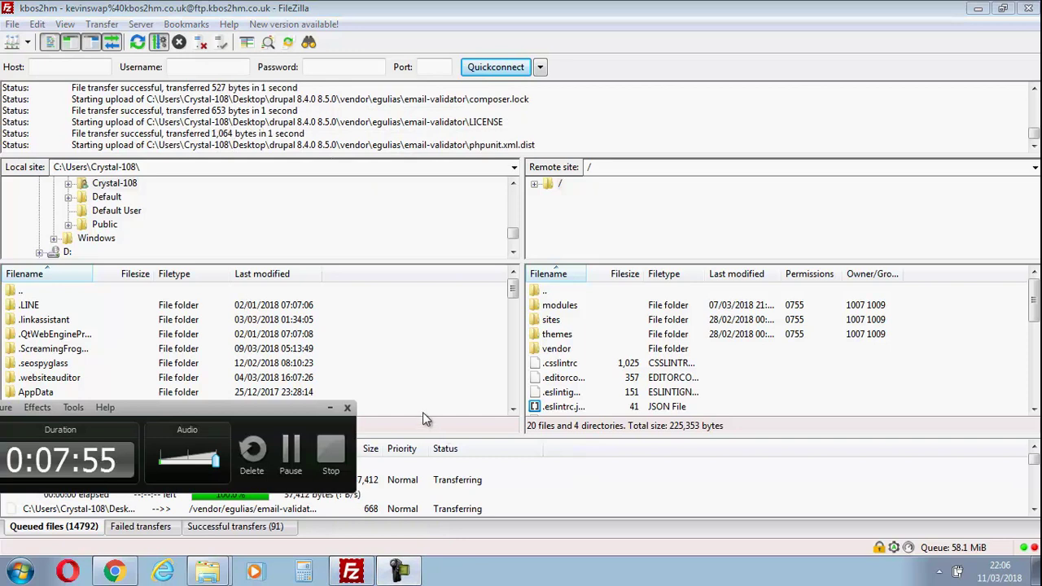
{"action": "left_click", "coordinate": [295, 453]}
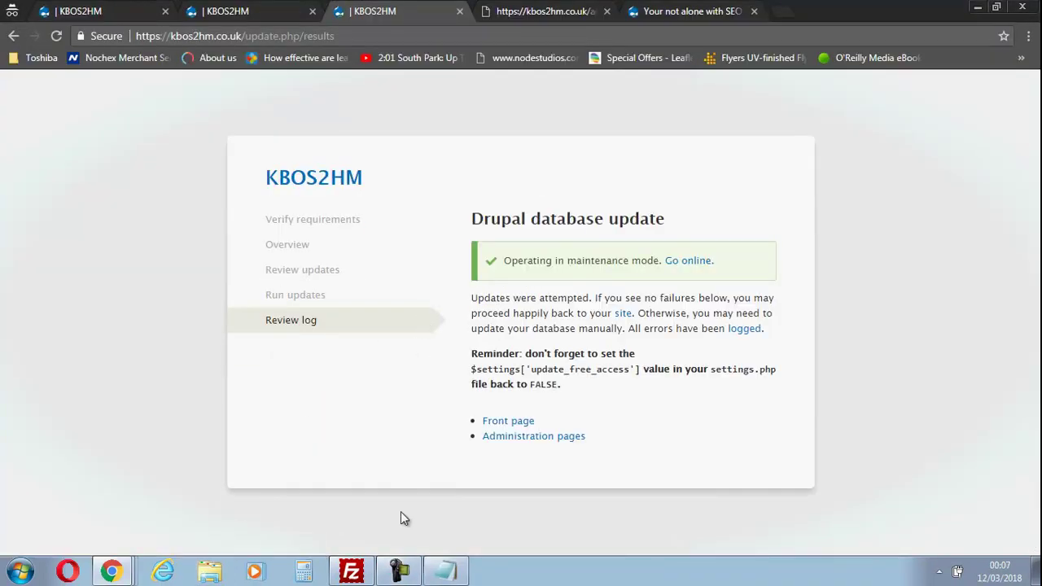
{"action": "left_click", "coordinate": [399, 572]}
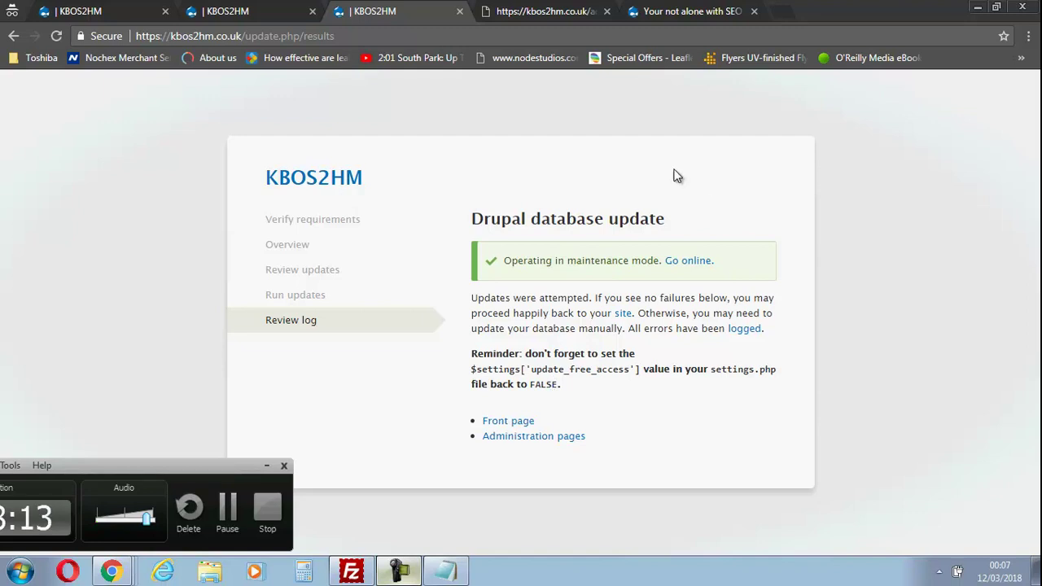
- Check the site's home page, the maintenance mode page, and the chron and user pages in the other browser windows
{"action": "left_click", "coordinate": [669, 10]}
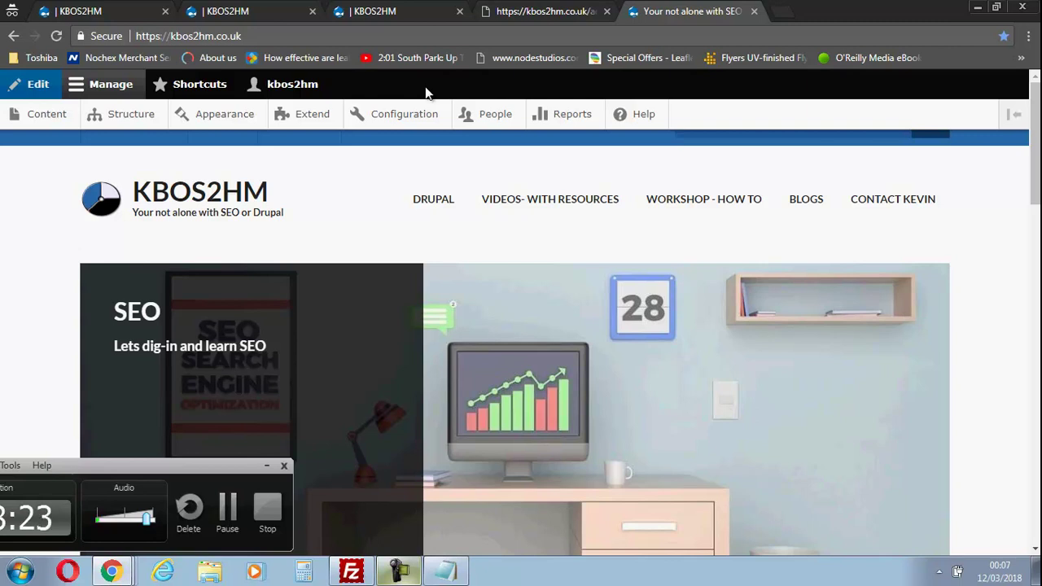
{"action": "left_click", "coordinate": [490, 15]}
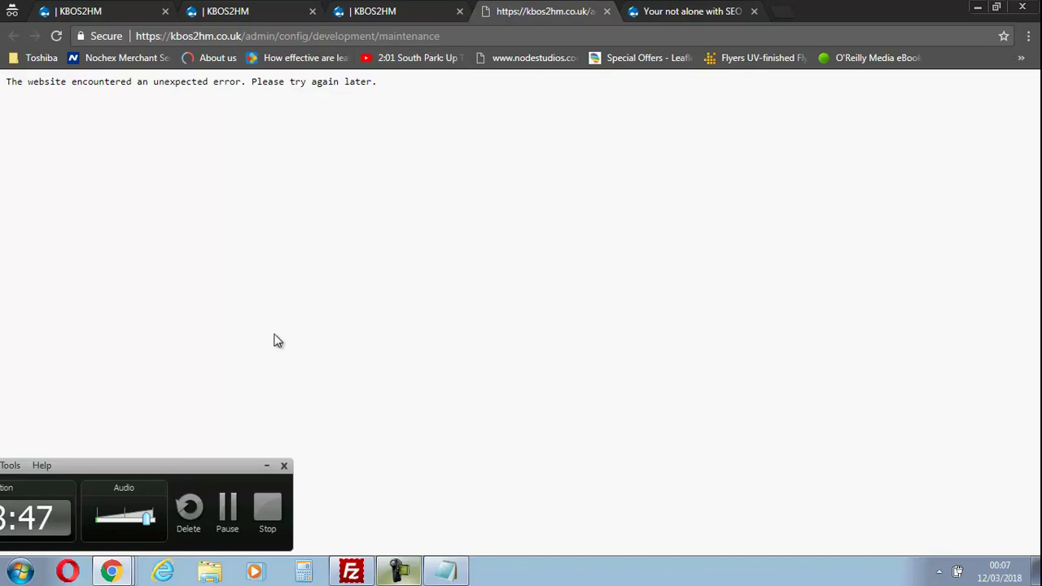
{"action": "left_click", "coordinate": [113, 574]}
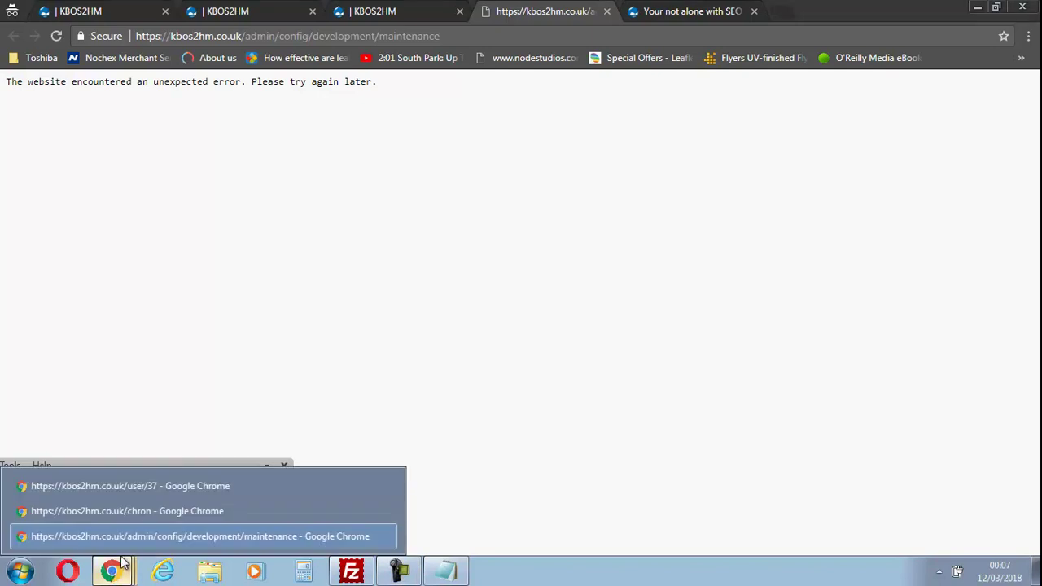
{"action": "left_click", "coordinate": [173, 510]}
{"action": "left_click", "coordinate": [113, 574]}
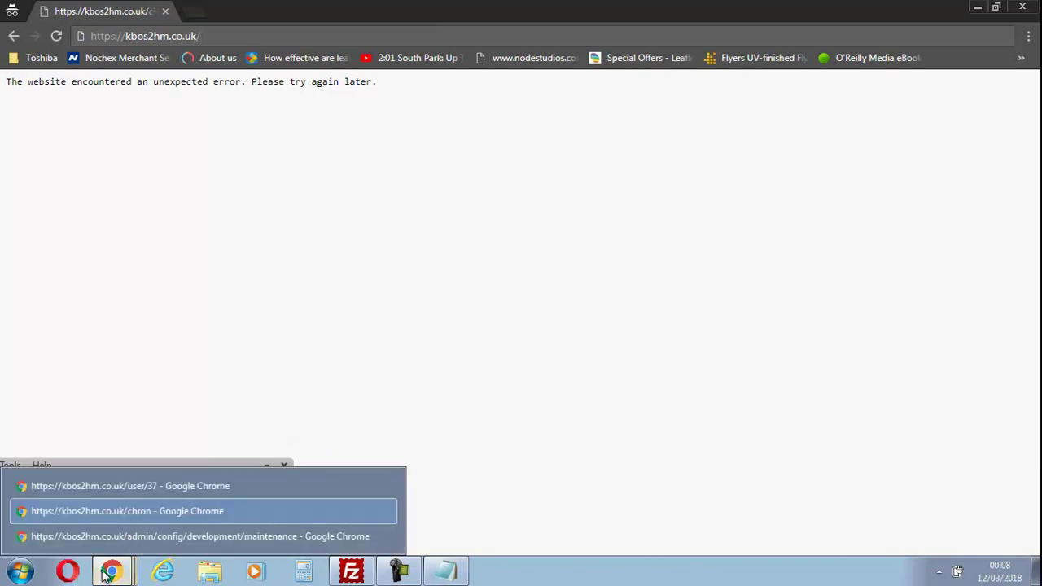
{"action": "left_click", "coordinate": [162, 486]}
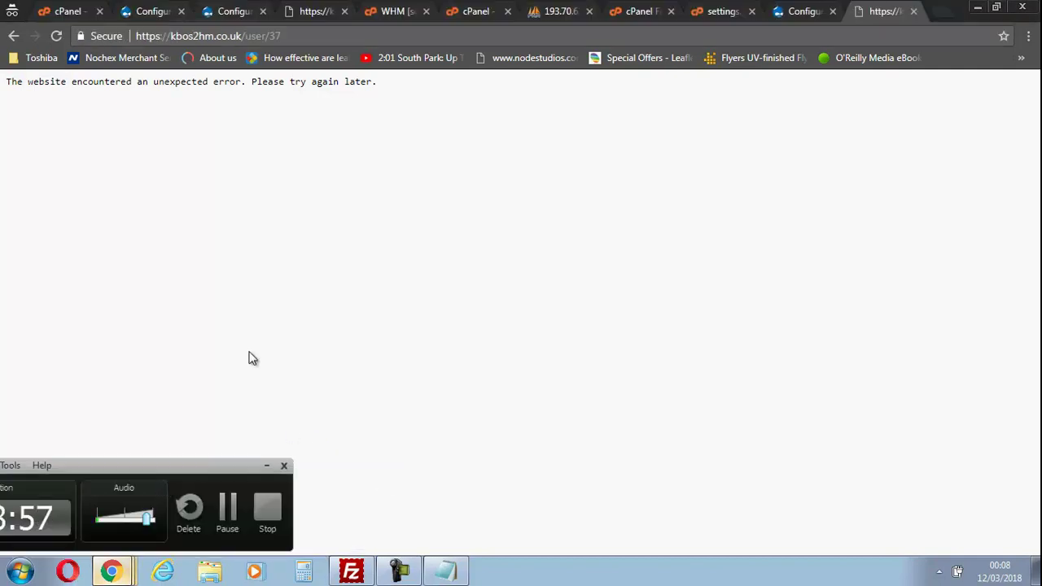
- Examine the cache table truncation queries in phpMyAdmin, the settings.php code, and the public_html/sites/default folder in File Manager
{"action": "left_click", "coordinate": [560, 11]}
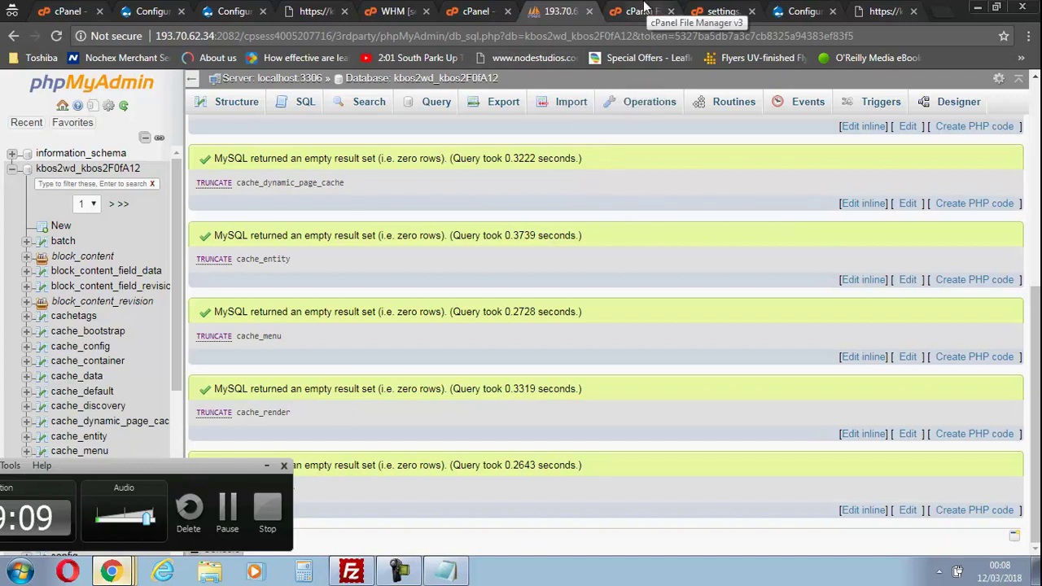
{"action": "left_click", "coordinate": [718, 10]}
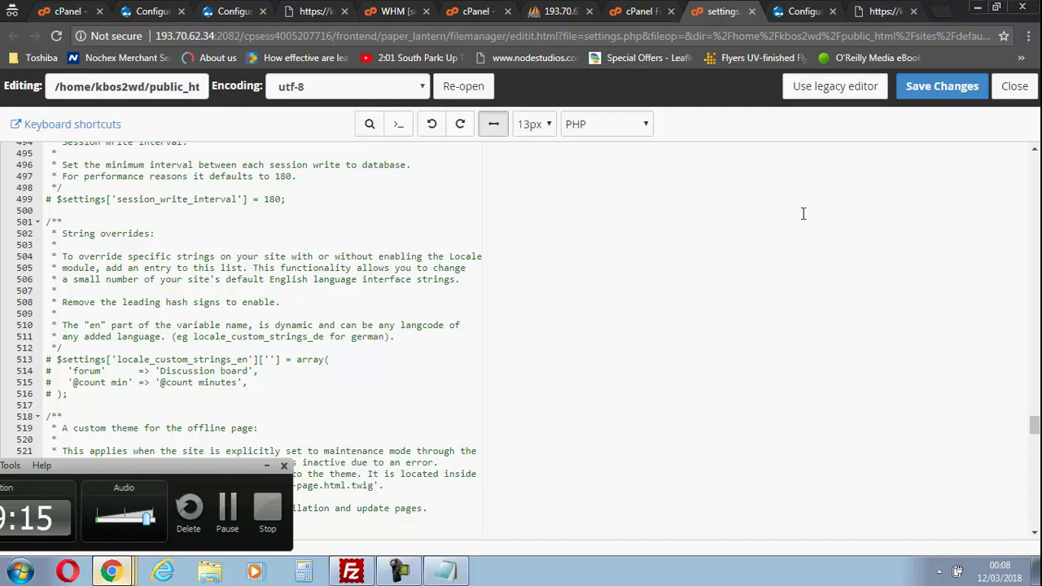
{"action": "mouse_move", "coordinate": [1034, 429]}
{"action": "left_mouse_down"}
{"action": "mouse_move", "coordinate": [1034, 451]}
{"action": "mouse_move", "coordinate": [1034, 435]}
{"action": "left_mouse_up"}
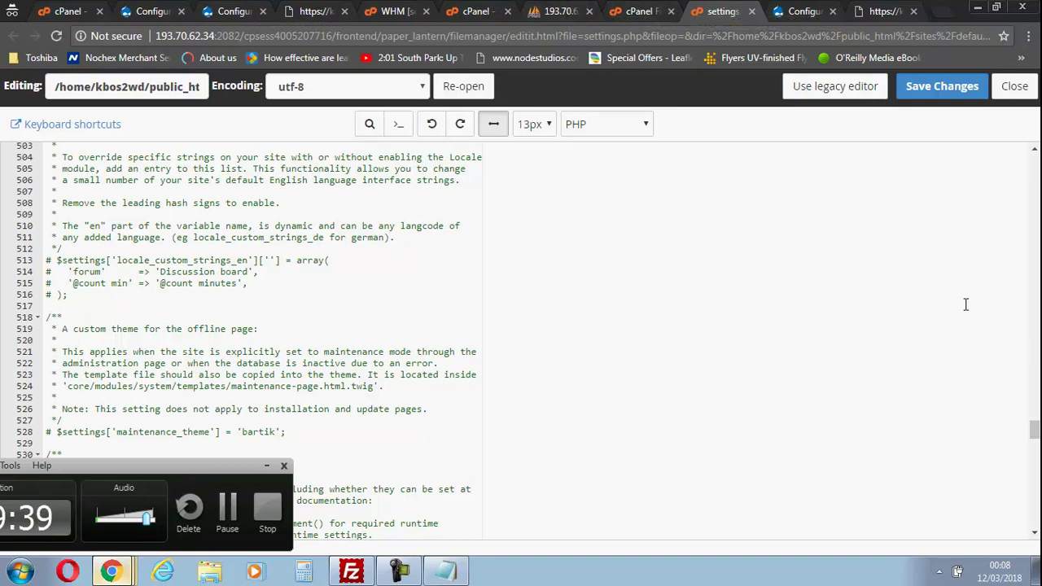
{"action": "left_click", "coordinate": [618, 8]}
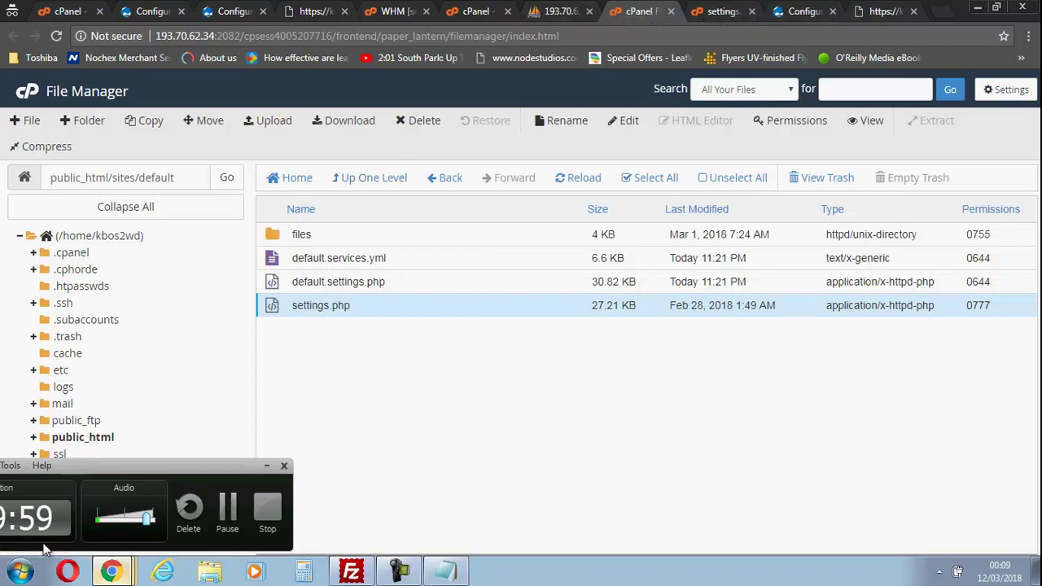
- Return to the window with the maintenance page and compare the site's home page with the Drupal database update results
{"action": "mouse_move", "coordinate": [111, 571]}
{"action": "left_click", "coordinate": [130, 530]}
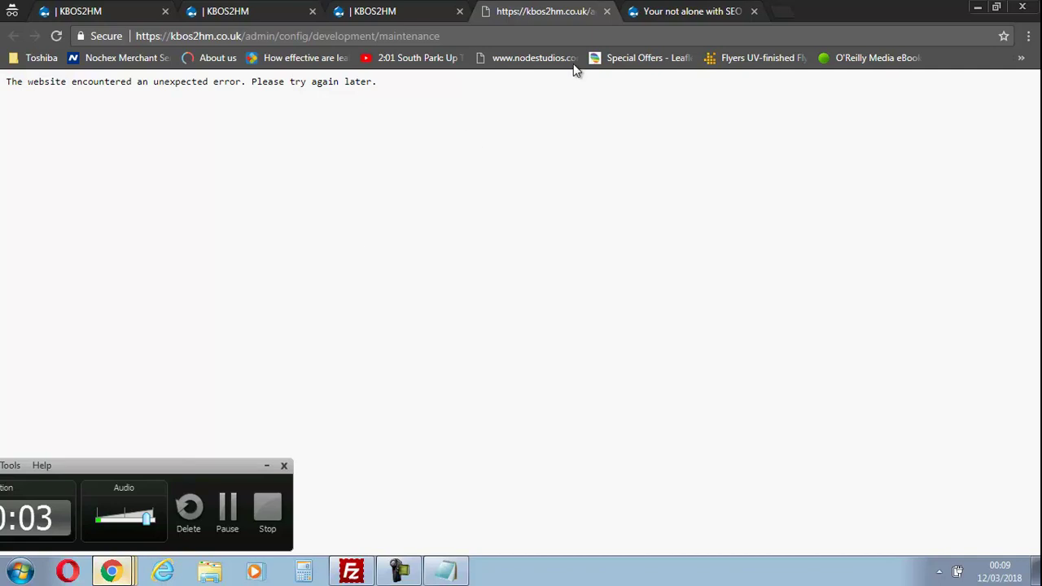
{"action": "left_click", "coordinate": [684, 11]}
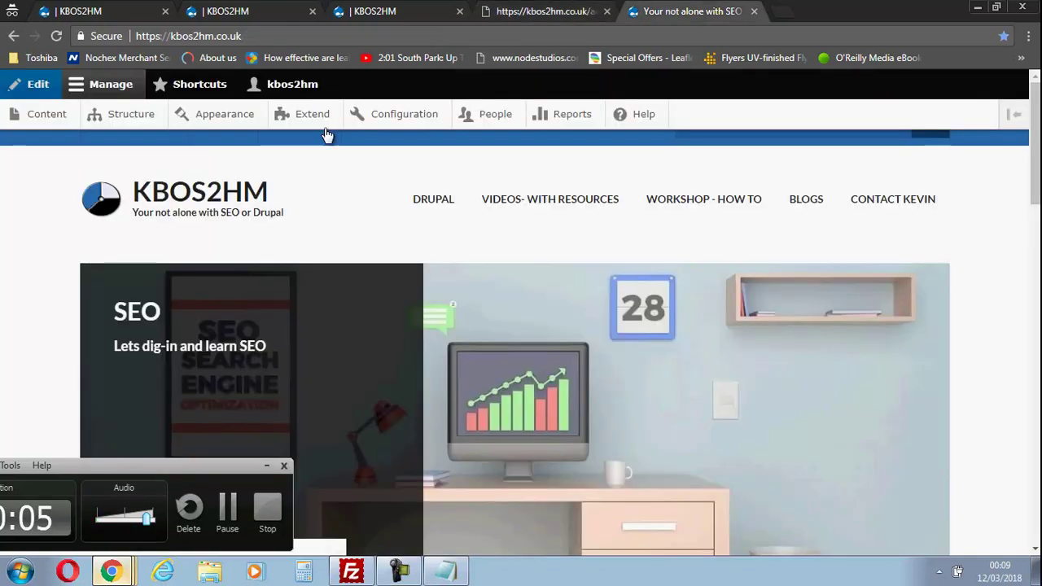
{"action": "left_click", "coordinate": [424, 11]}
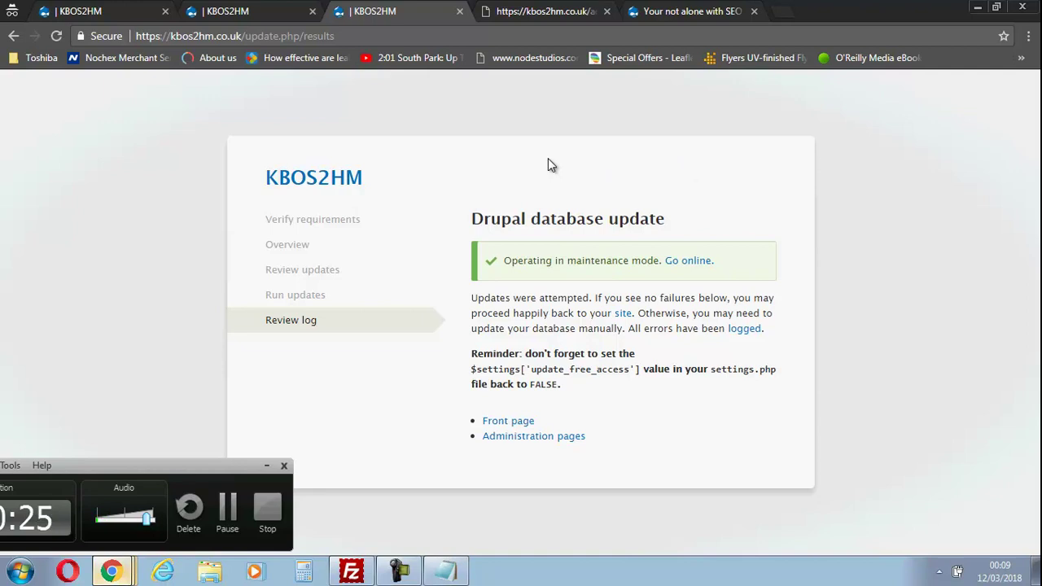
{"action": "left_click", "coordinate": [696, 11]}
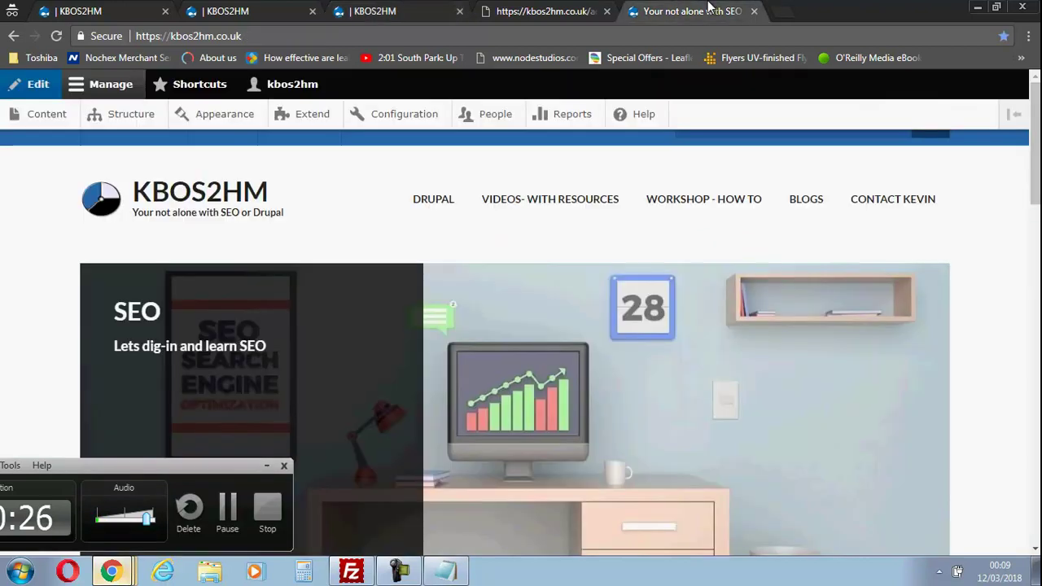
{"action": "left_click", "coordinate": [446, 7]}
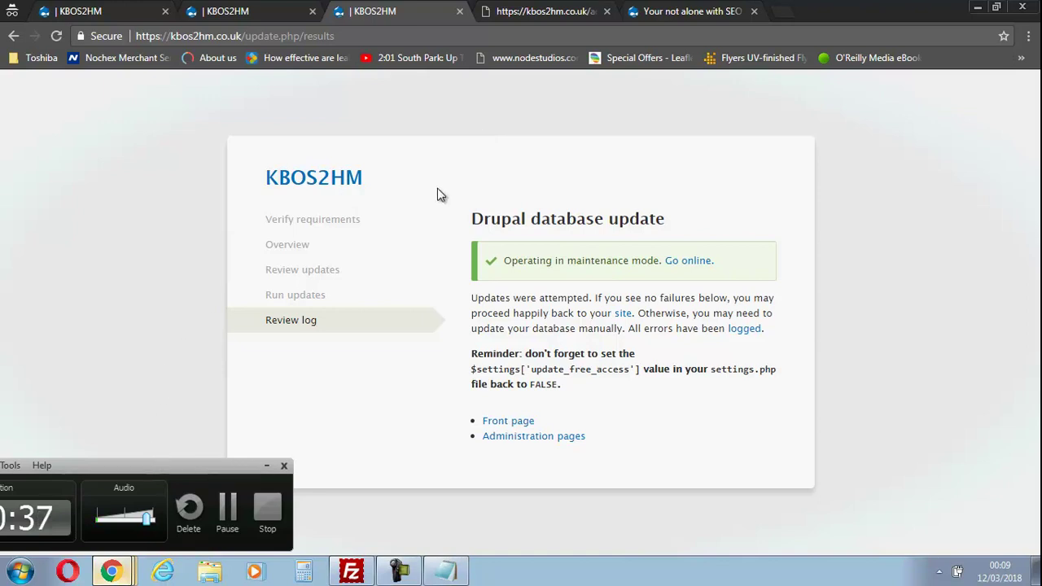
{"action": "left_click", "coordinate": [698, 8]}
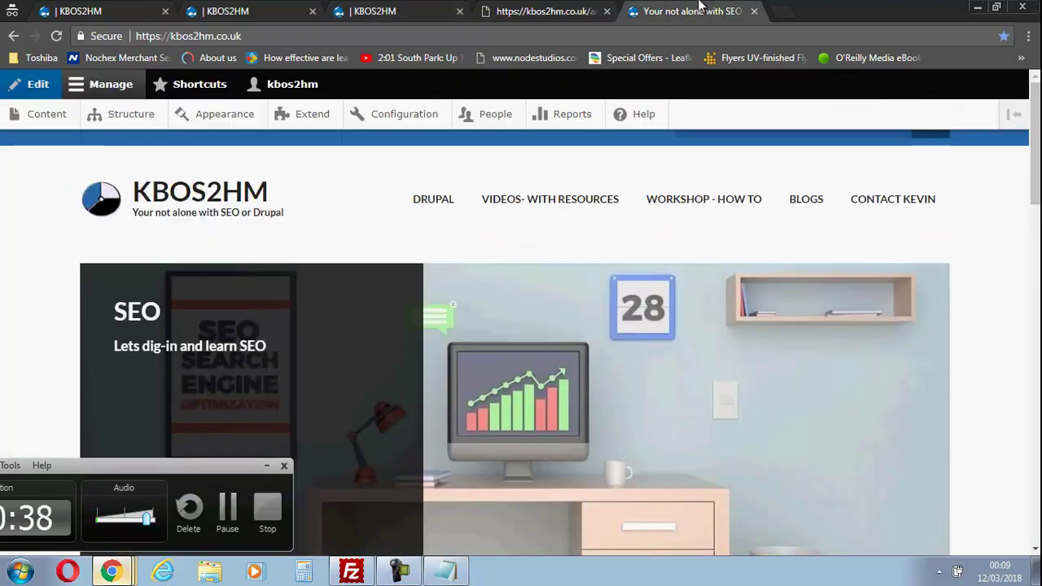
- Load kbos2hm.co.uk in a new tab and check it against the already open home page and the database update results
{"action": "left_click", "coordinate": [780, 11]}
{"action": "type", "text": "kb"}
{"action": "key", "text": "Return"}
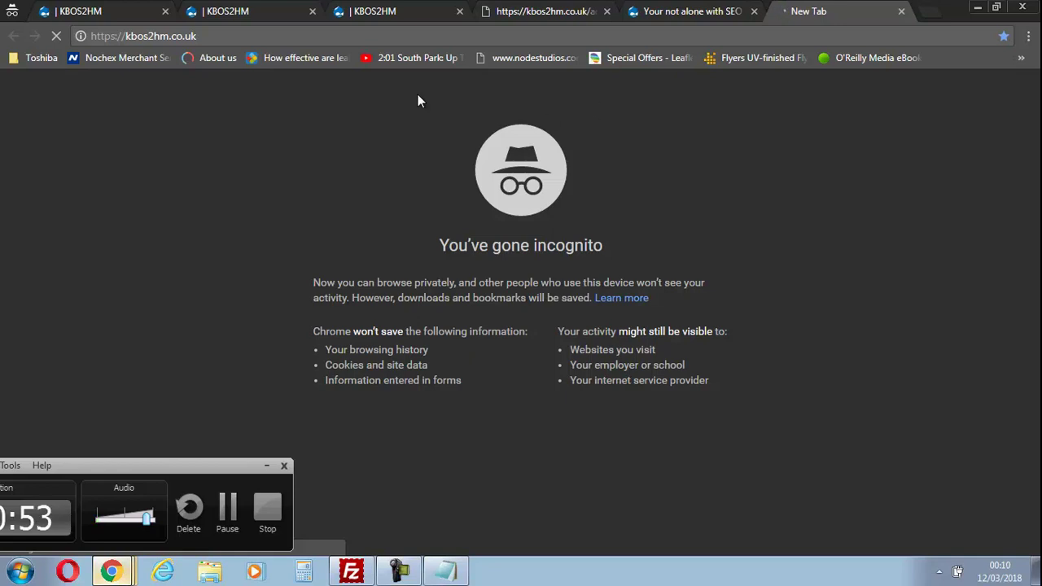
{"action": "left_click", "coordinate": [545, 10]}
{"action": "left_click", "coordinate": [676, 10]}
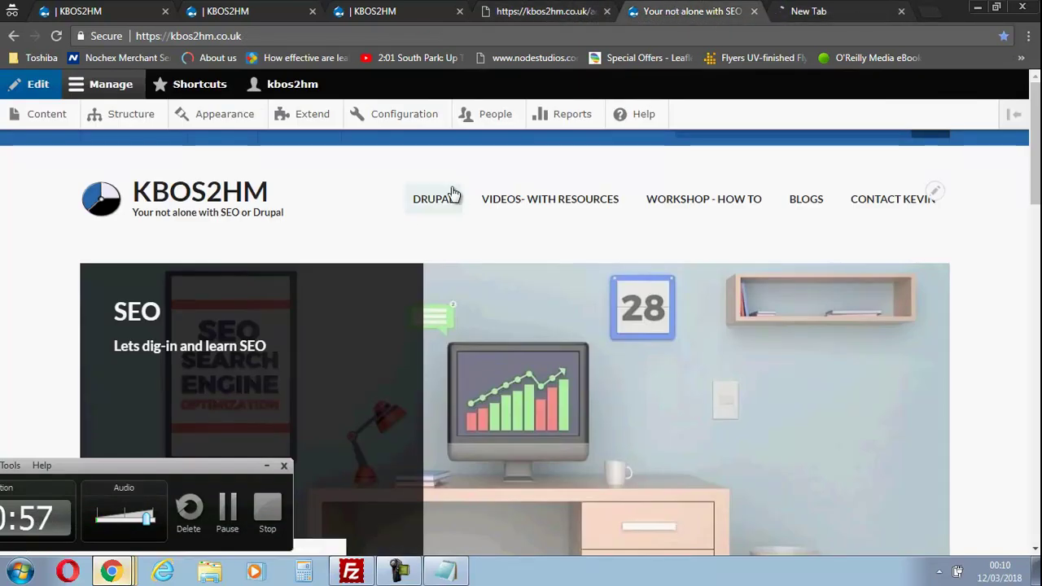
{"action": "left_click", "coordinate": [833, 6]}
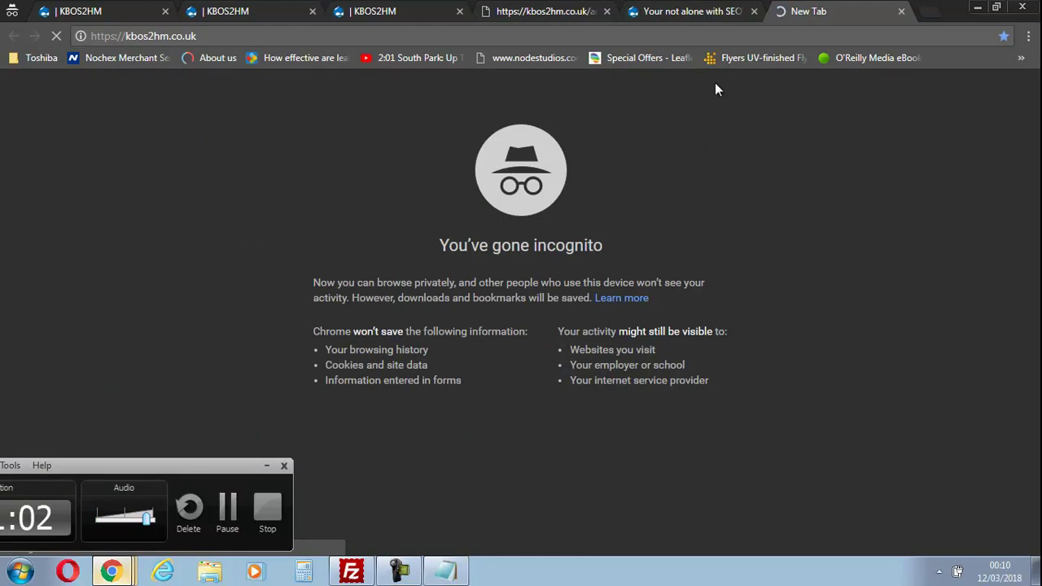
{"action": "left_click", "coordinate": [383, 11]}
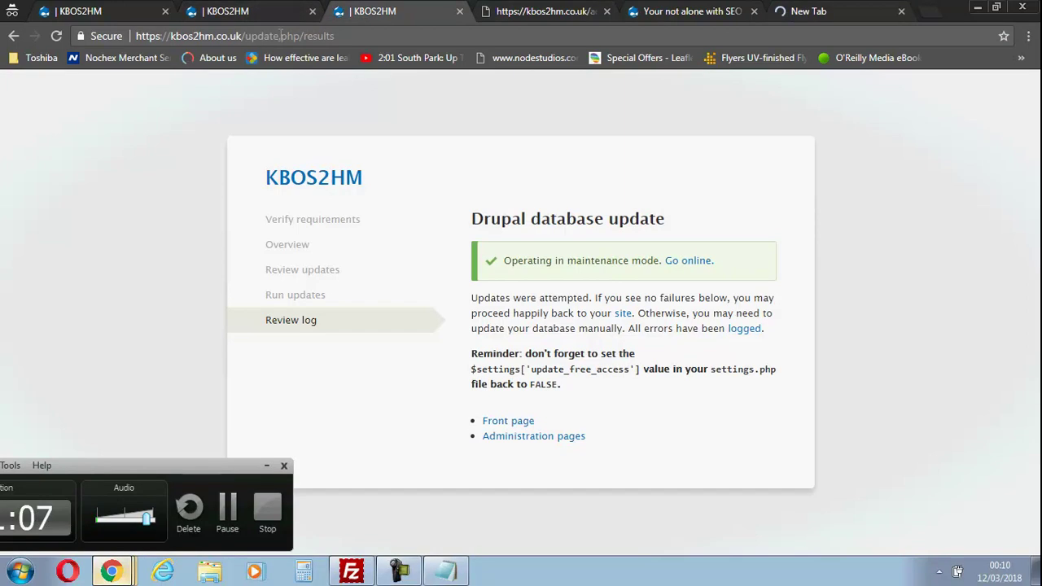
{"action": "left_click", "coordinate": [821, 13]}
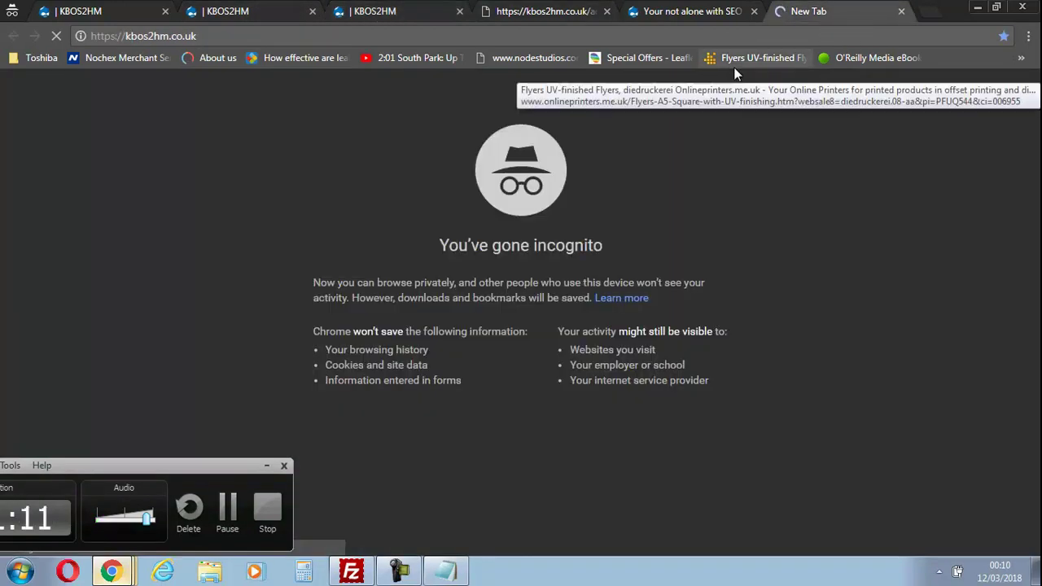
{"action": "left_click", "coordinate": [686, 10]}
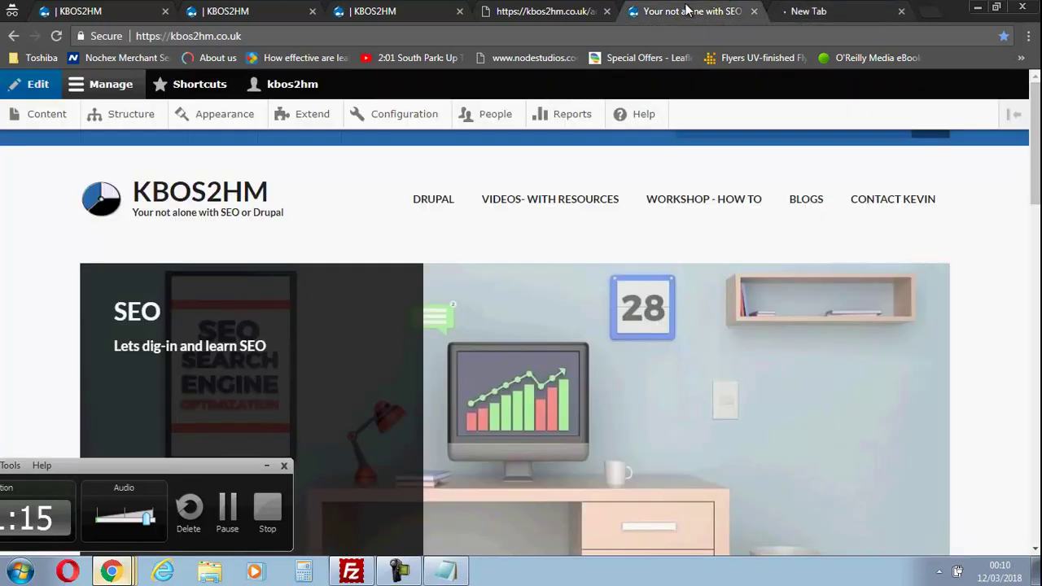
- Compare the Drupal database update results with the newly loaded home page, examining its banner, maintenance mode notice and content blocks
{"action": "left_click", "coordinate": [426, 8]}
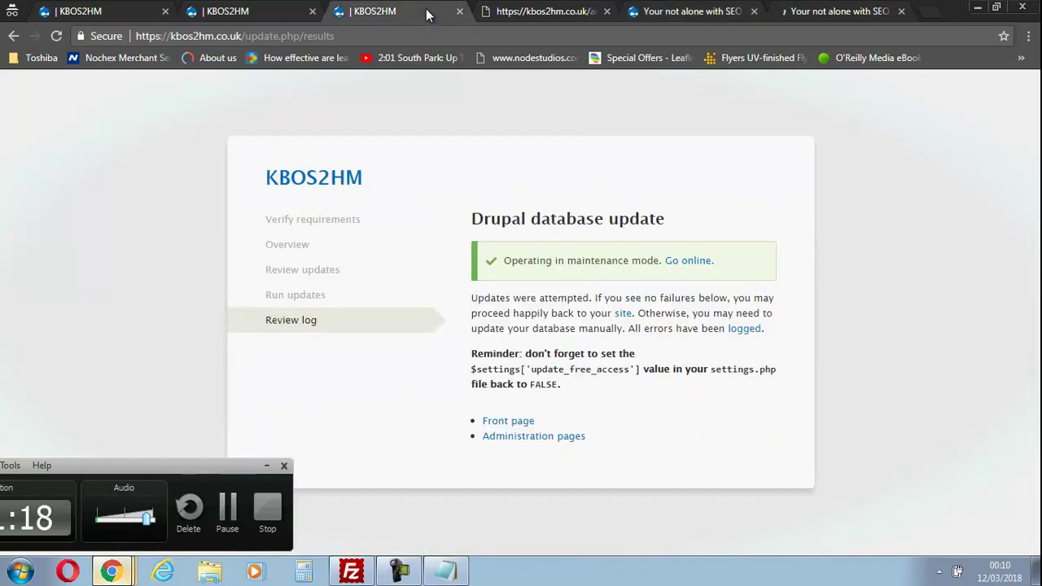
{"action": "left_click", "coordinate": [809, 13]}
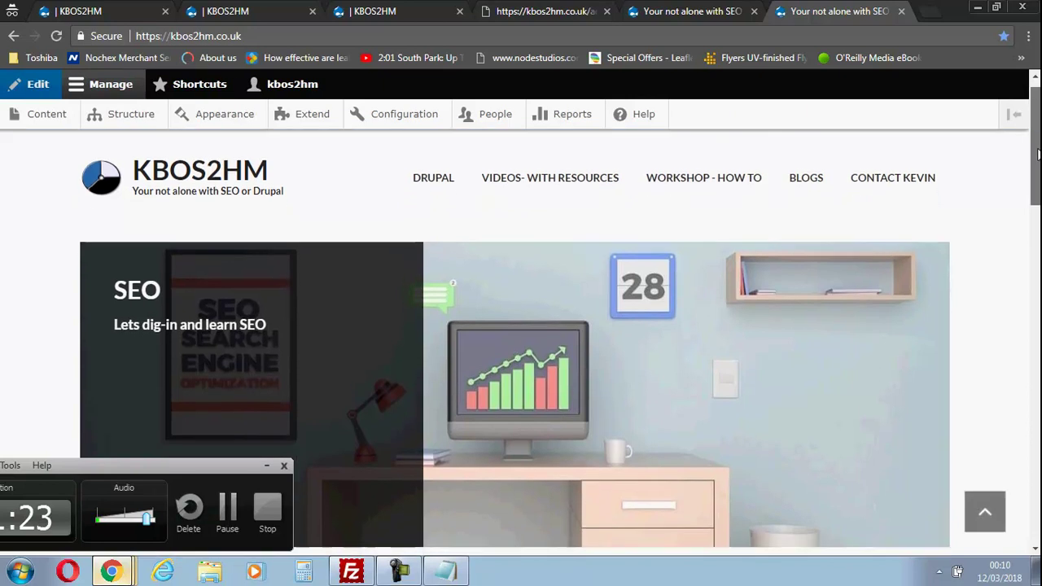
{"action": "scroll", "coordinate": [1013, 228], "scroll_direction": "down", "scroll_amount": 8}
{"action": "scroll", "coordinate": [1014, 228], "scroll_direction": "up", "scroll_amount": 3}
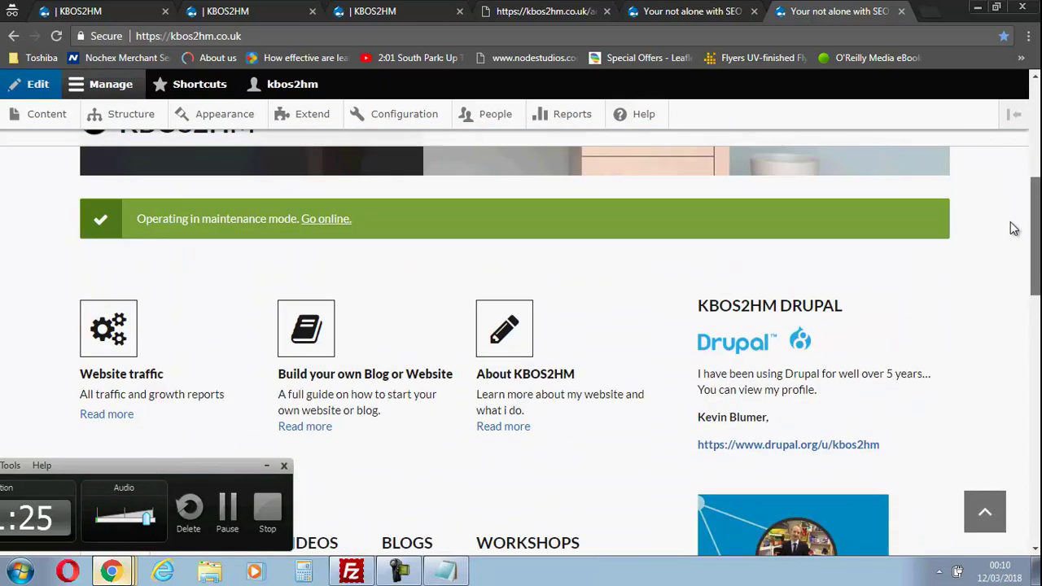
{"action": "scroll", "coordinate": [1012, 225], "scroll_direction": "up", "scroll_amount": 1}
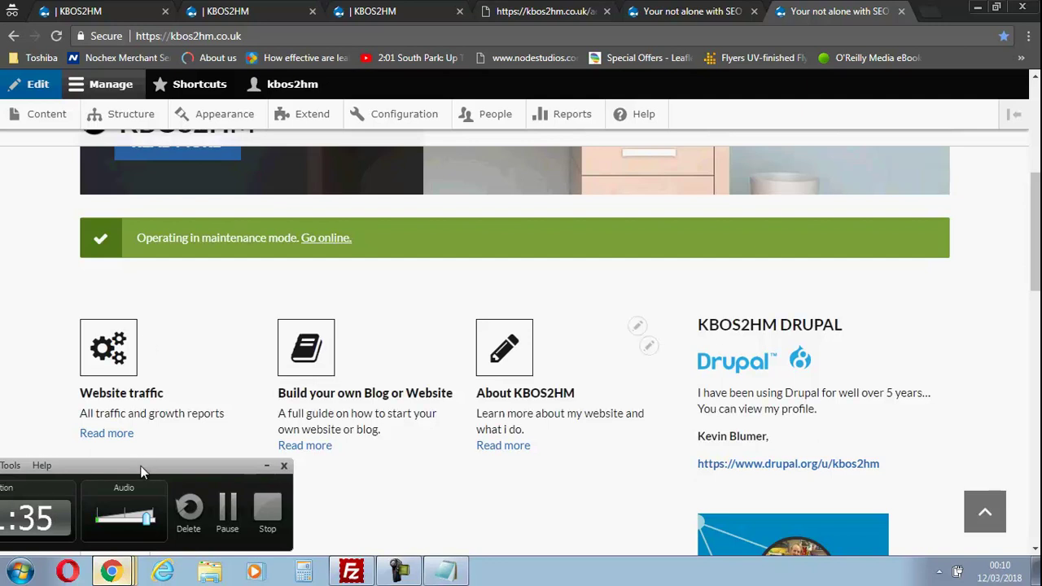
{"action": "left_click_drag", "start_coordinate": [141, 472], "coordinate": [523, 465]}
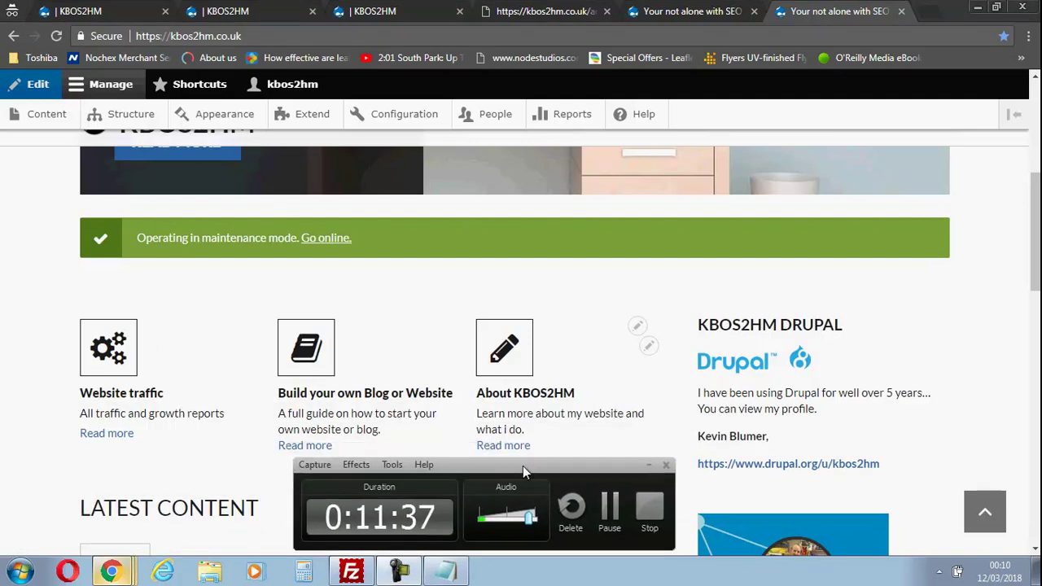
{"action": "scroll", "coordinate": [1035, 232], "scroll_direction": "up", "scroll_amount": 4}
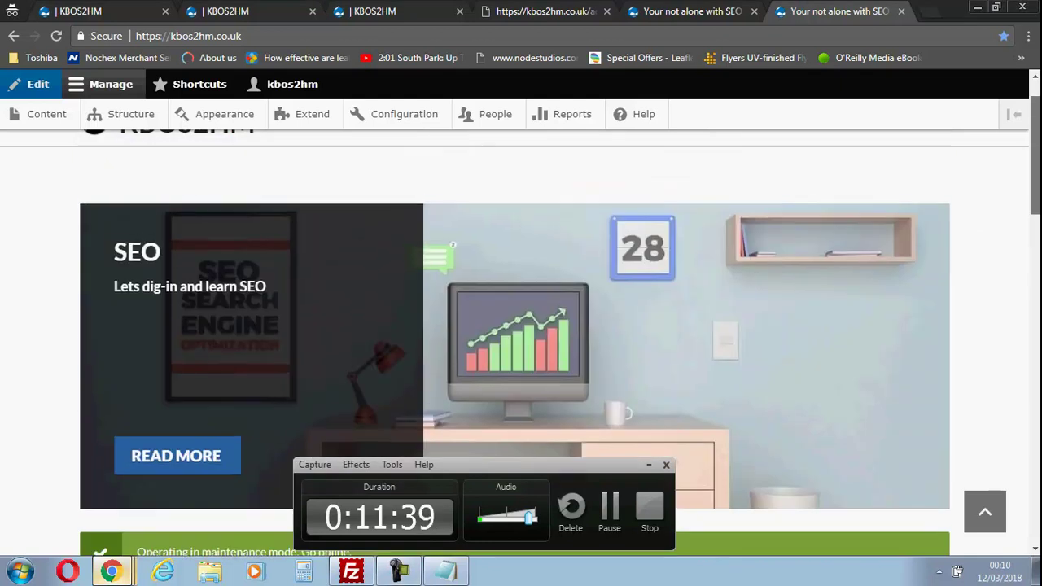
{"action": "scroll", "coordinate": [995, 219], "scroll_direction": "down", "scroll_amount": 4}
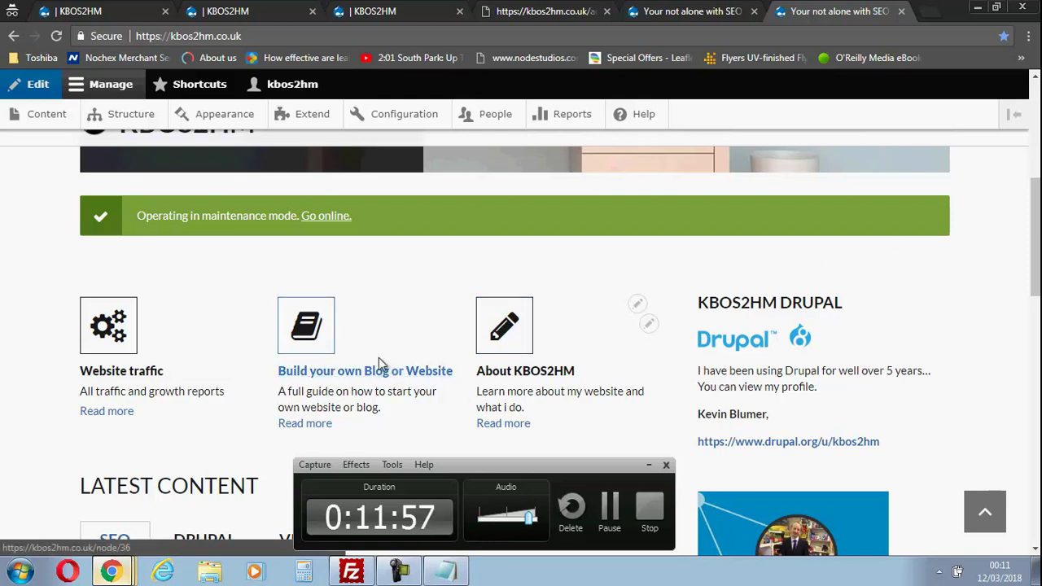
- Check the chron page window and the public_html/sites/default folder in File Manager, and bring up the cPanel home page with the Databases section
{"action": "mouse_move", "coordinate": [110, 571]}
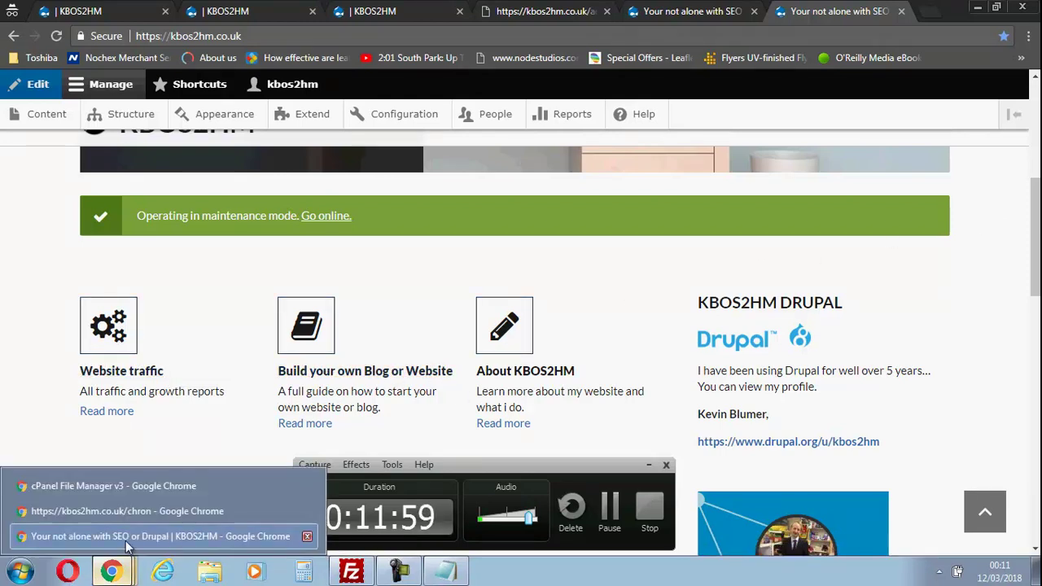
{"action": "left_click", "coordinate": [159, 510]}
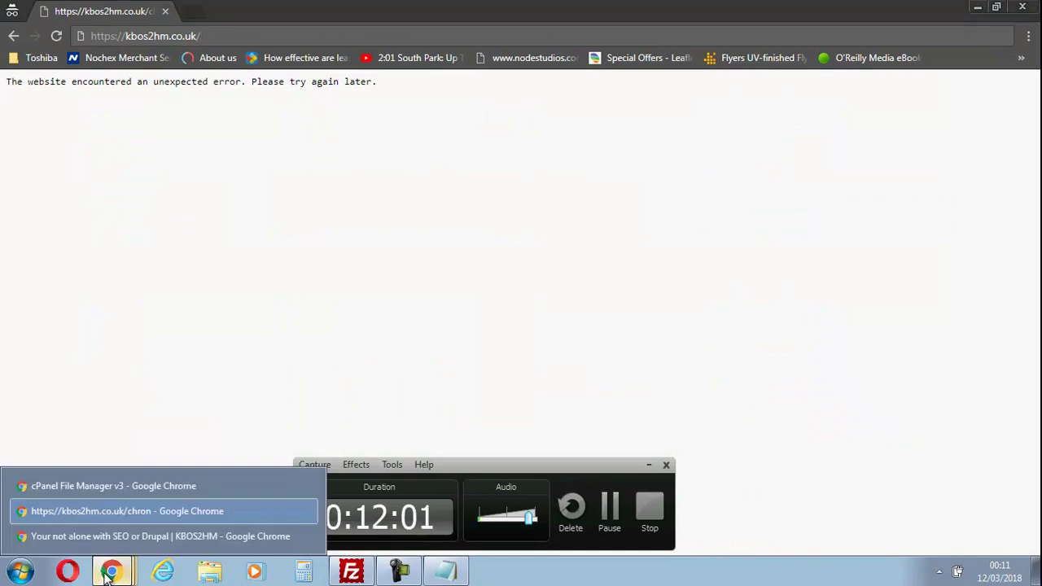
{"action": "left_click", "coordinate": [179, 486]}
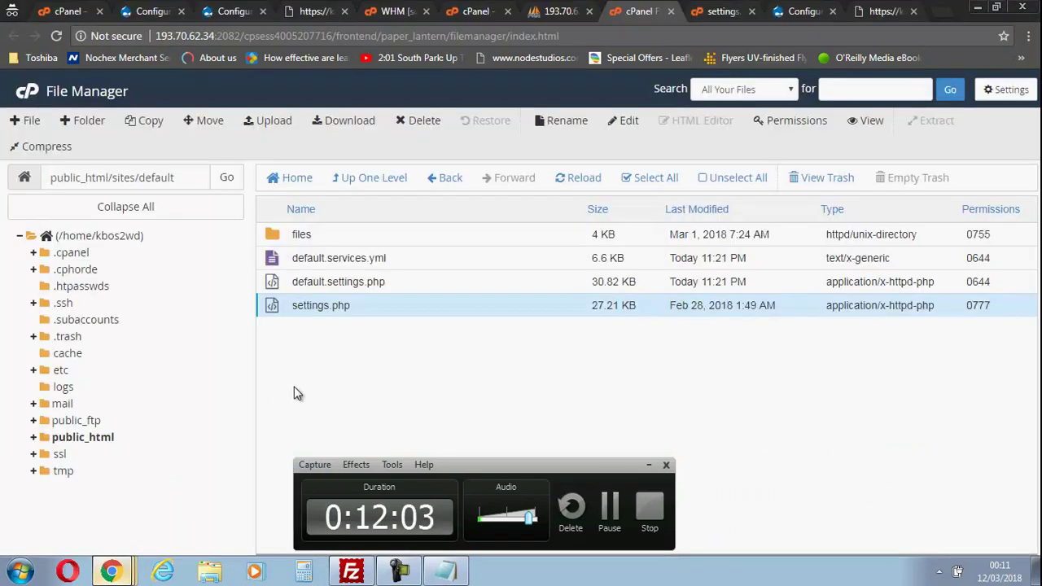
{"action": "left_click", "coordinate": [474, 10]}
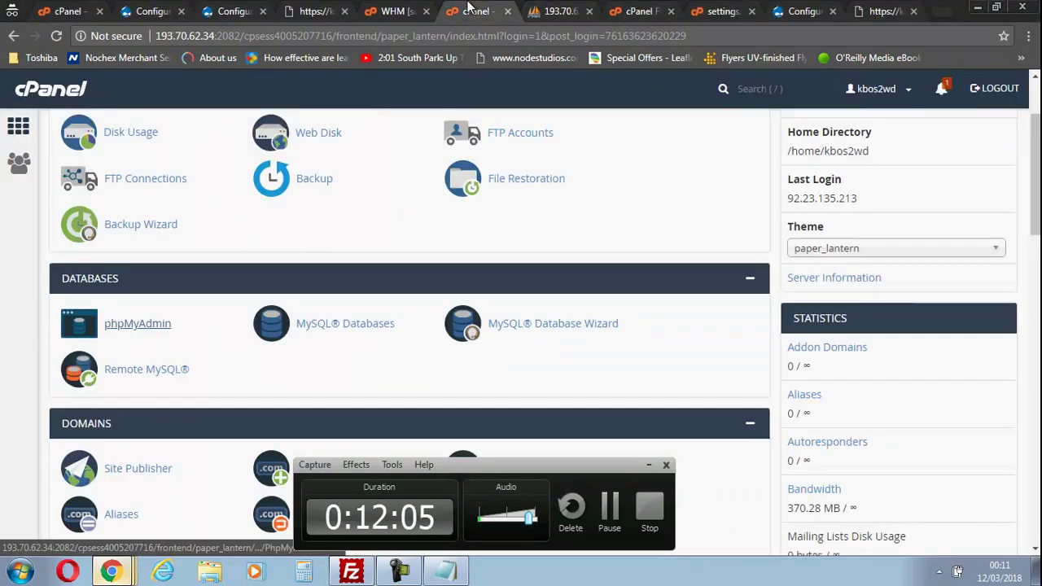
{"action": "left_click", "coordinate": [397, 10]}
{"action": "left_click", "coordinate": [475, 11]}
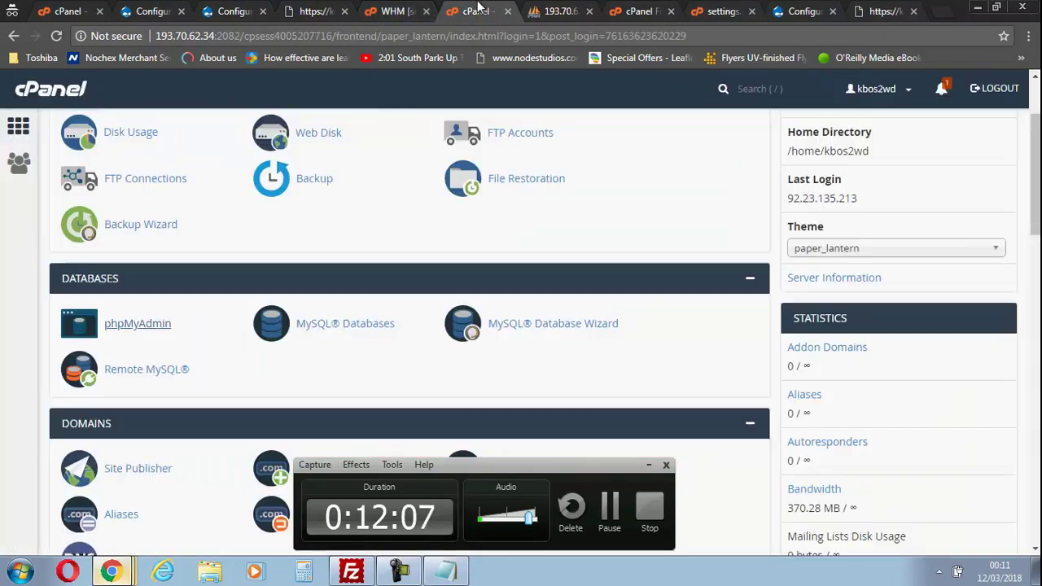